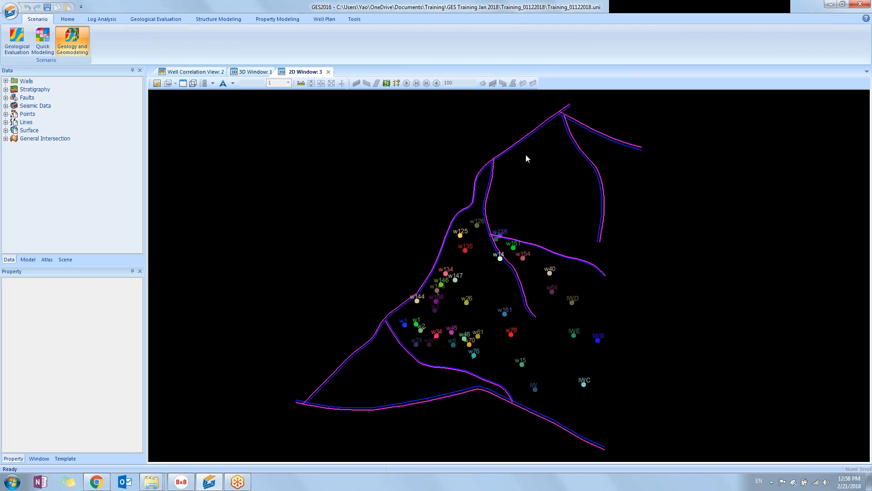
Step: Examine the wells and the stacked horizon surfaces in the 3D window from the side and from above
{"action": "left_click", "coordinate": [255, 72]}
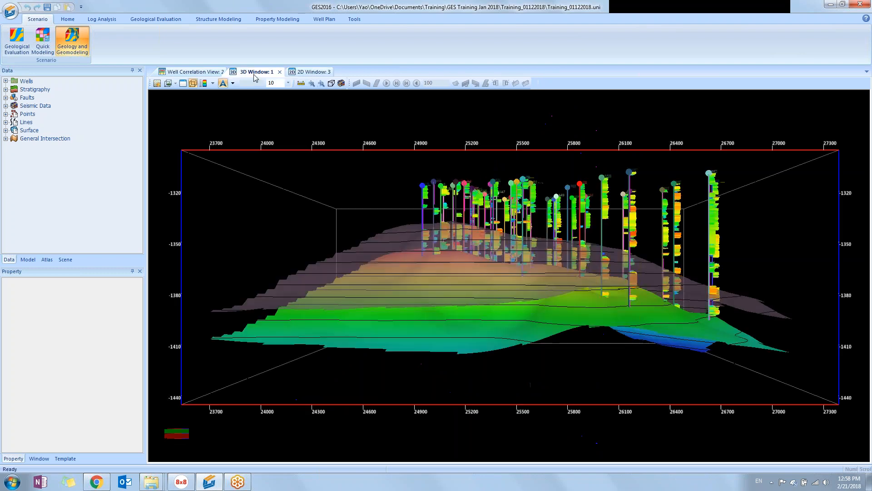
{"action": "left_click_drag", "start_coordinate": [494, 239], "coordinate": [546, 221]}
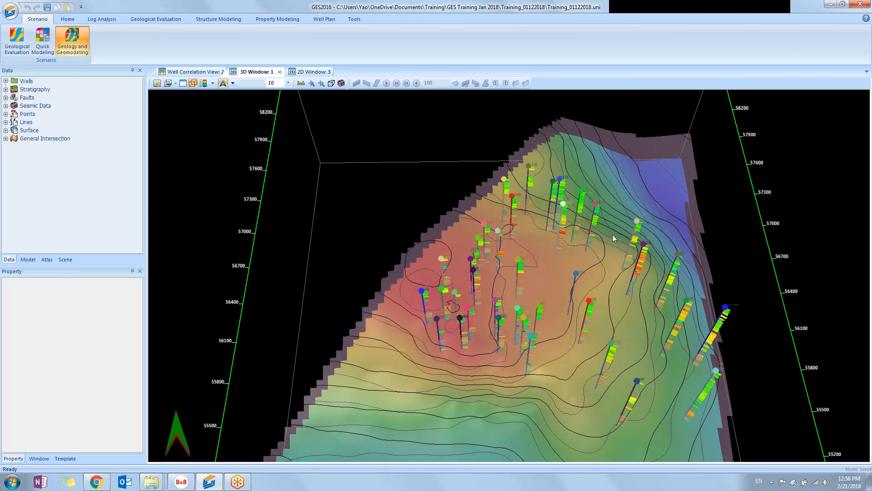
{"action": "left_click_drag", "start_coordinate": [584, 338], "coordinate": [565, 328]}
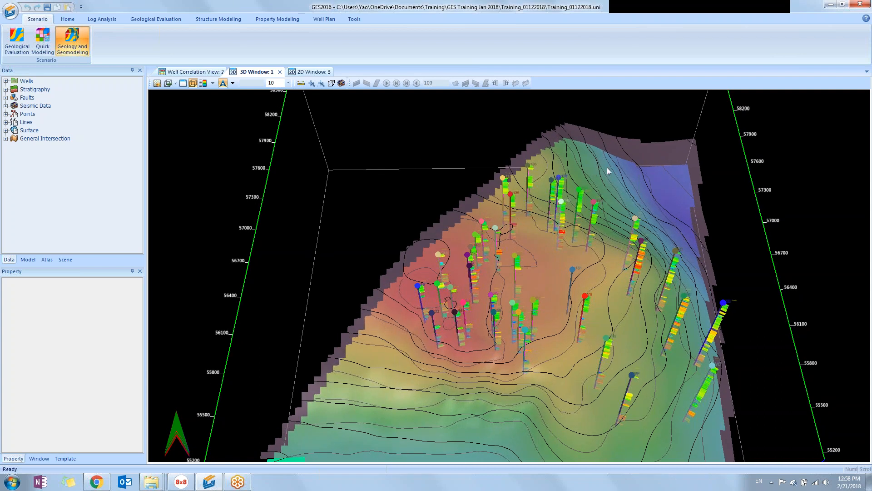
{"action": "left_click_drag", "start_coordinate": [577, 305], "coordinate": [565, 280]}
{"action": "left_click_drag", "start_coordinate": [534, 306], "coordinate": [536, 301]}
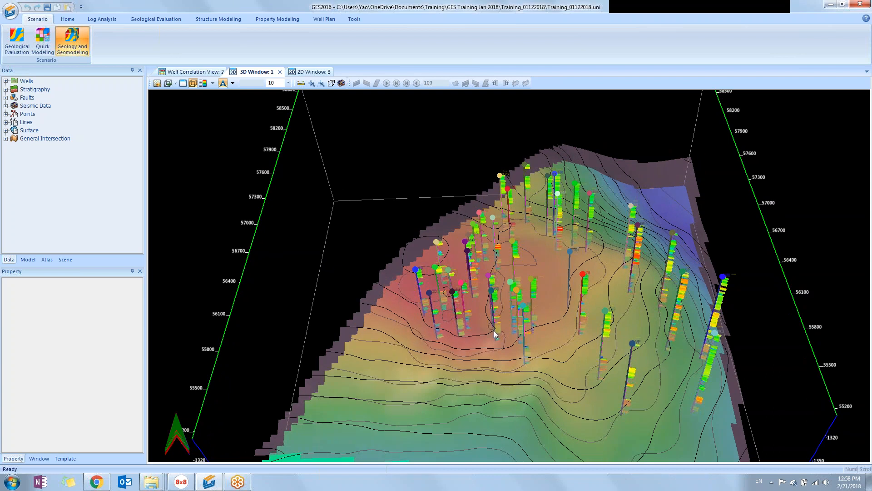
{"action": "left_click_drag", "start_coordinate": [480, 342], "coordinate": [497, 285]}
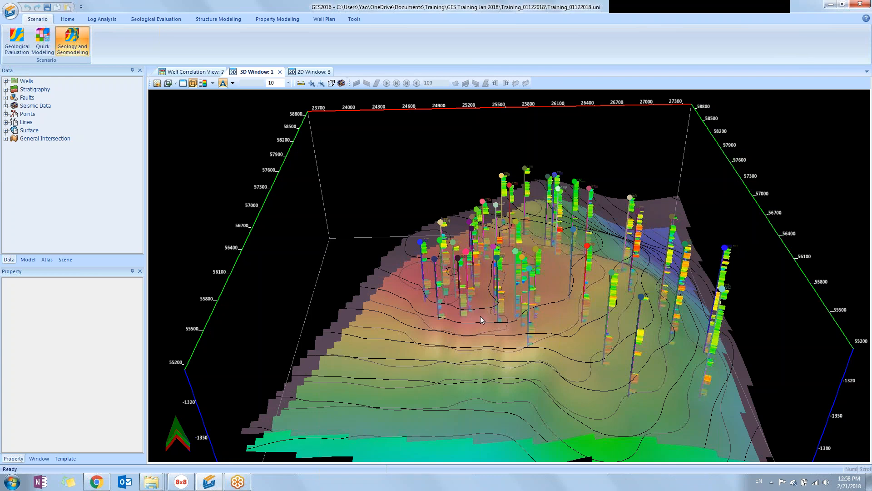
{"action": "left_click_drag", "start_coordinate": [479, 319], "coordinate": [566, 241]}
{"action": "left_click_drag", "start_coordinate": [524, 356], "coordinate": [503, 300]}
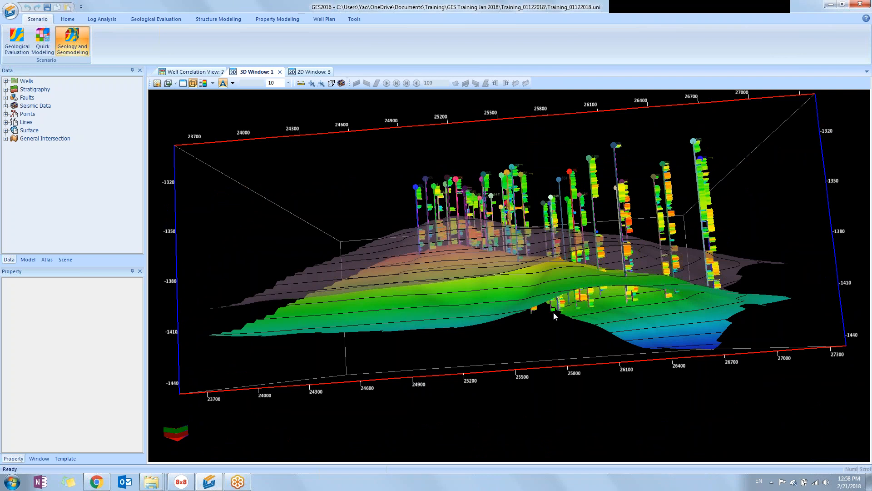
{"action": "left_click_drag", "start_coordinate": [555, 313], "coordinate": [533, 351]}
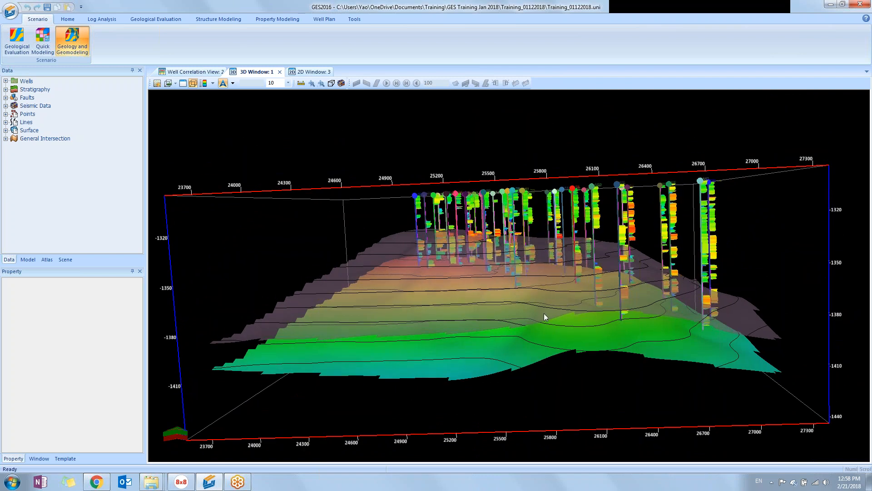
{"action": "scroll", "coordinate": [547, 304], "scroll_direction": "up", "scroll_amount": 2}
{"action": "scroll", "coordinate": [471, 326], "scroll_direction": "up", "scroll_amount": 2}
{"action": "left_click_drag", "start_coordinate": [458, 290], "coordinate": [459, 281]}
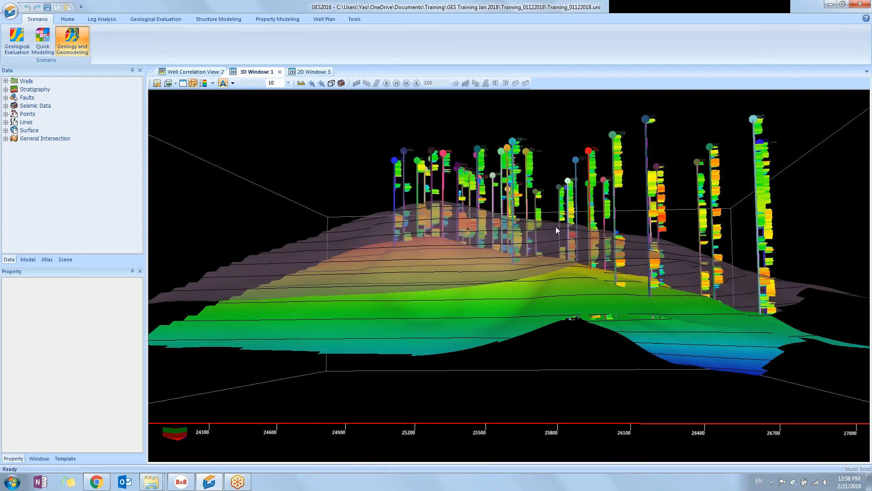
{"action": "left_click_drag", "start_coordinate": [581, 223], "coordinate": [478, 360]}
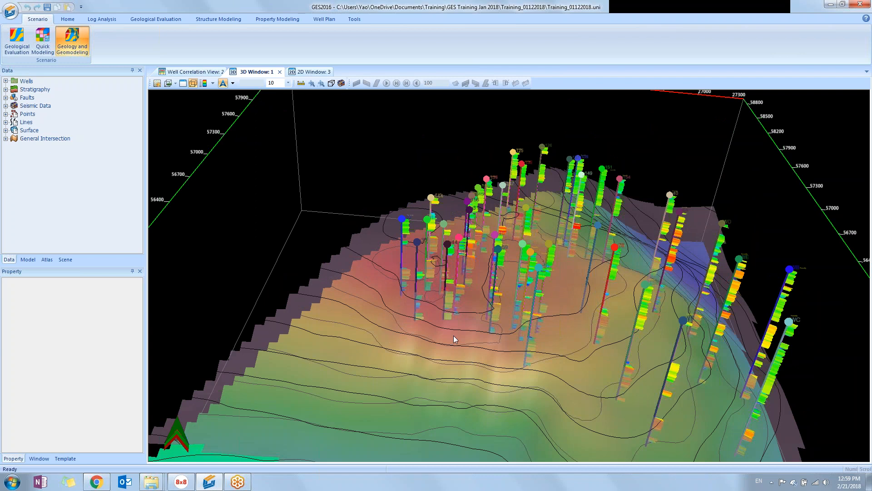
{"action": "left_click_drag", "start_coordinate": [386, 282], "coordinate": [394, 304]}
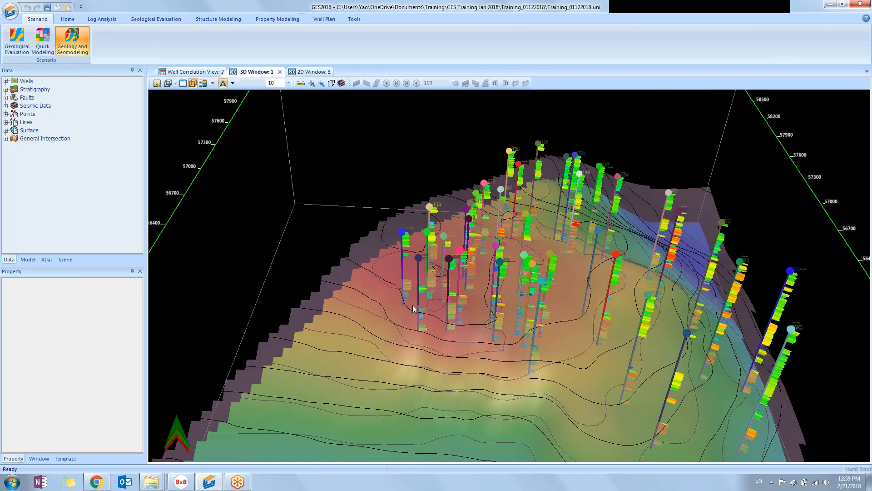
Step: Show the well correlation section and set its view zoom to 150.00
{"action": "left_click", "coordinate": [189, 73]}
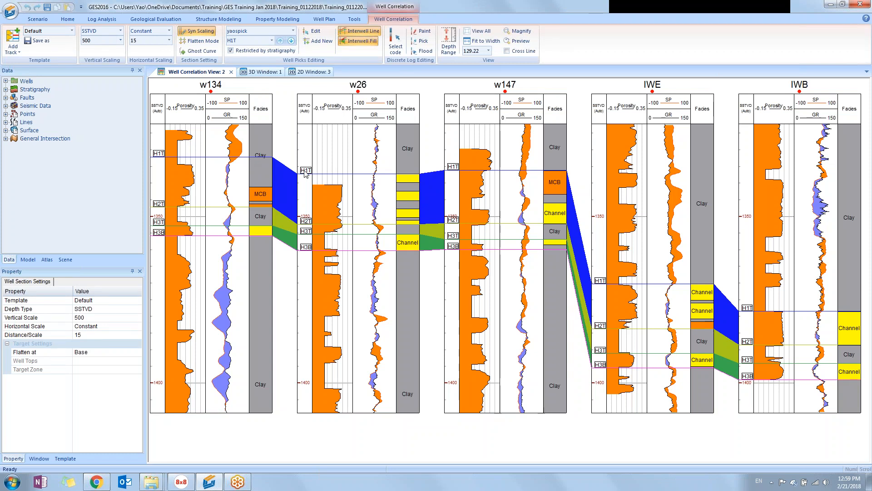
{"action": "left_click", "coordinate": [489, 51]}
{"action": "left_click", "coordinate": [481, 84]}
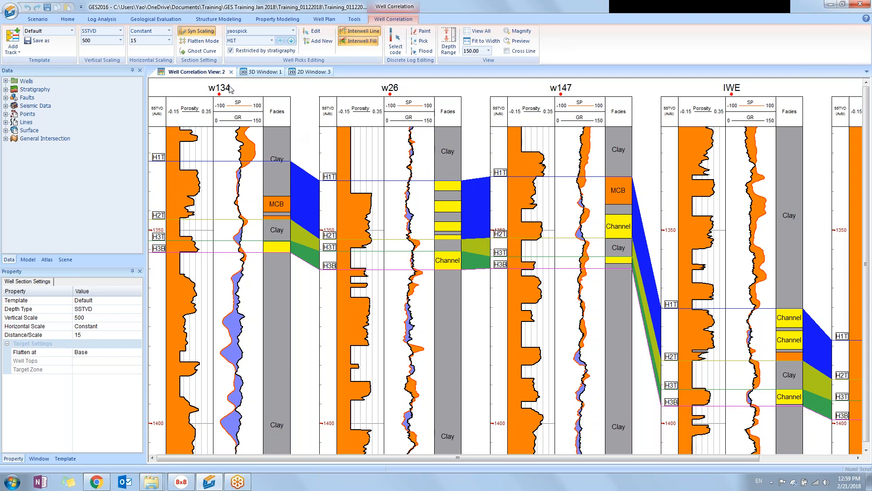
Step: Start a One Button geological model and name it Model_demo
{"action": "left_click", "coordinate": [205, 20]}
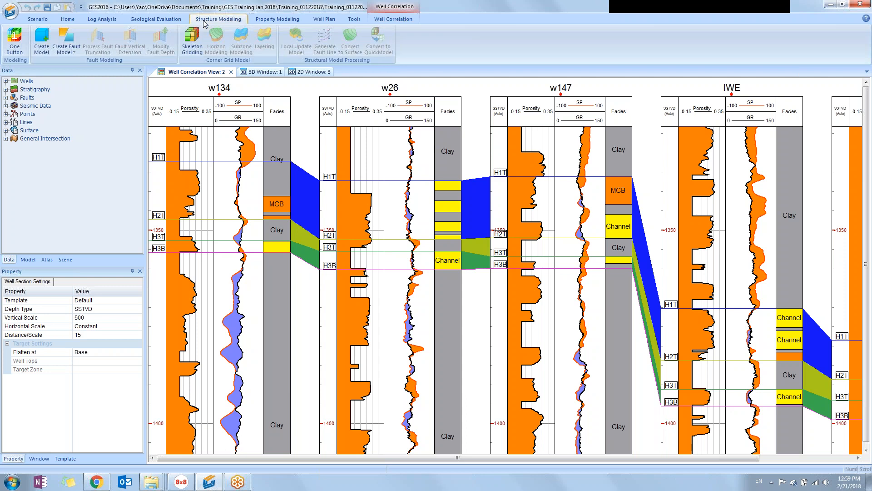
{"action": "left_click", "coordinate": [15, 49]}
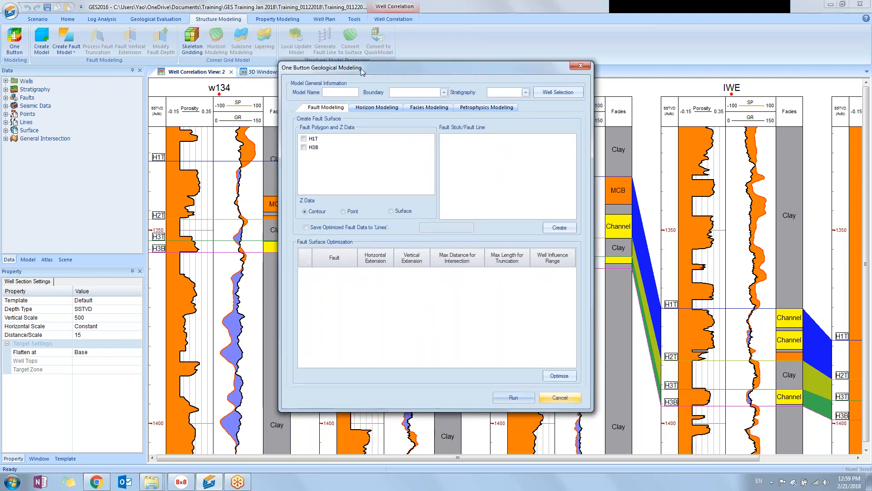
{"action": "left_click_drag", "start_coordinate": [365, 74], "coordinate": [395, 96]}
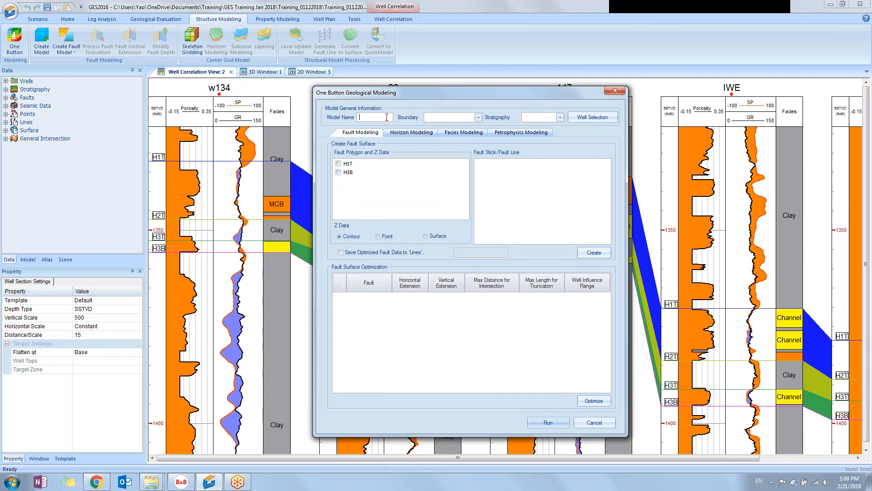
{"action": "type", "text": "Model_demo"}
Step: Assign the boundary named Boundary and the stratigraphy yaospick to the new model
{"action": "left_click", "coordinate": [479, 118]}
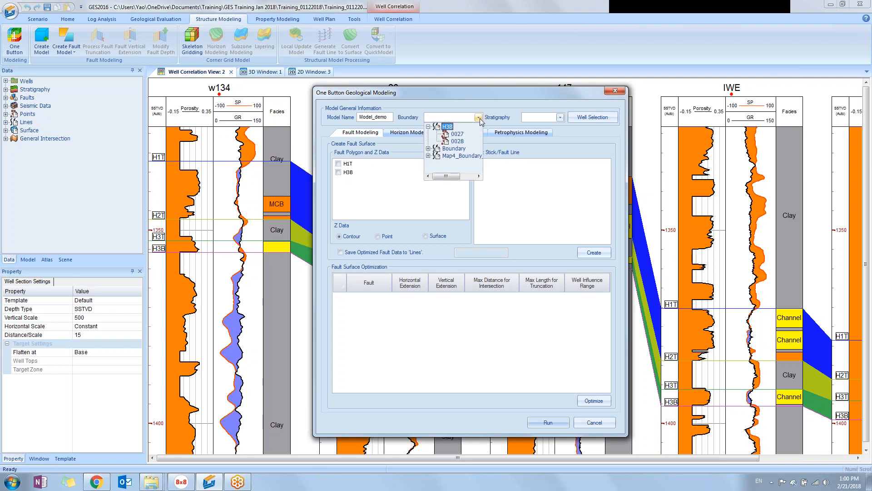
{"action": "left_click", "coordinate": [429, 149]}
{"action": "left_click", "coordinate": [454, 155]}
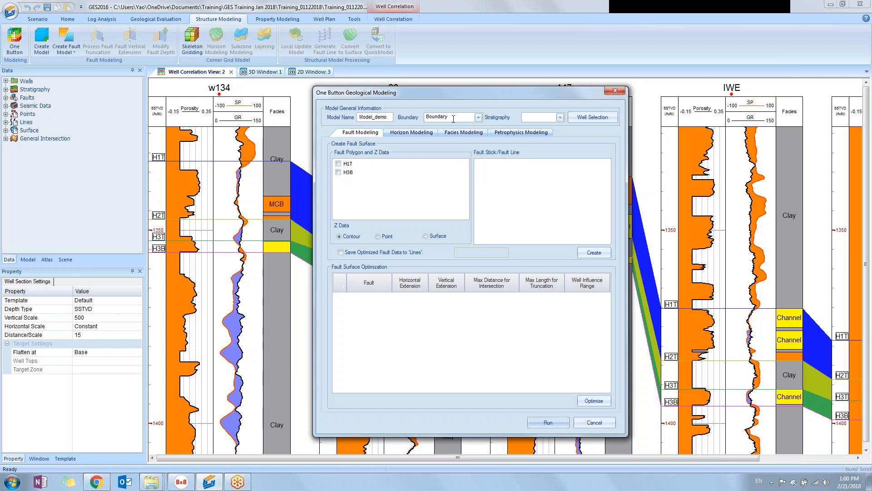
{"action": "left_click", "coordinate": [560, 117]}
{"action": "left_click", "coordinate": [551, 126]}
{"action": "left_click_drag", "start_coordinate": [528, 94], "coordinate": [539, 92]}
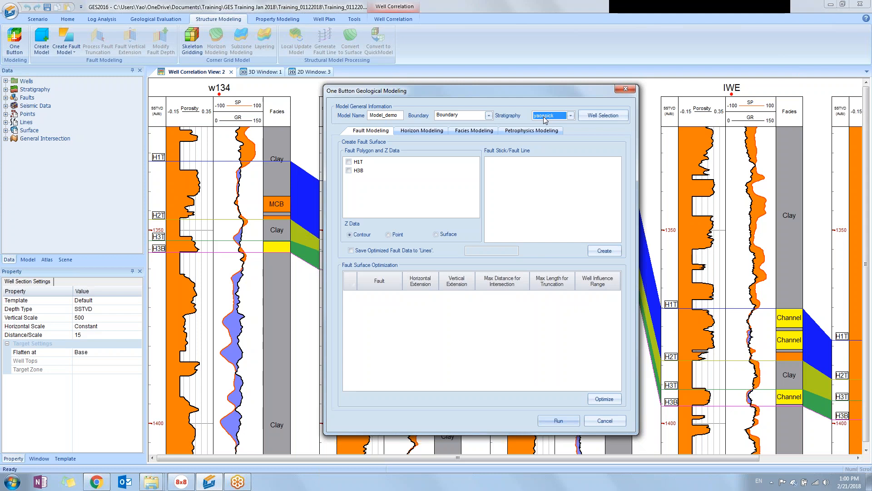
Step: Create the model's fault surfaces from the H1T and H3B fault polygons, using contours as Z data
{"action": "left_click", "coordinate": [349, 162]}
{"action": "left_click", "coordinate": [349, 170]}
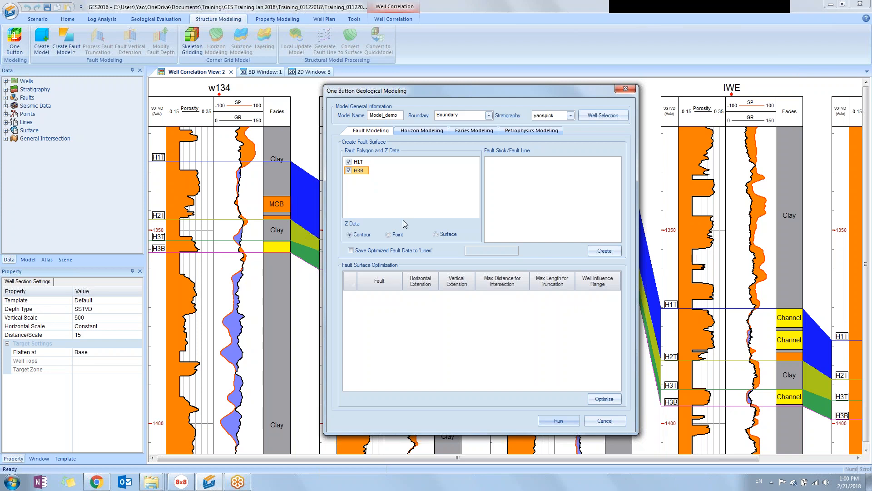
{"action": "left_click", "coordinate": [603, 252]}
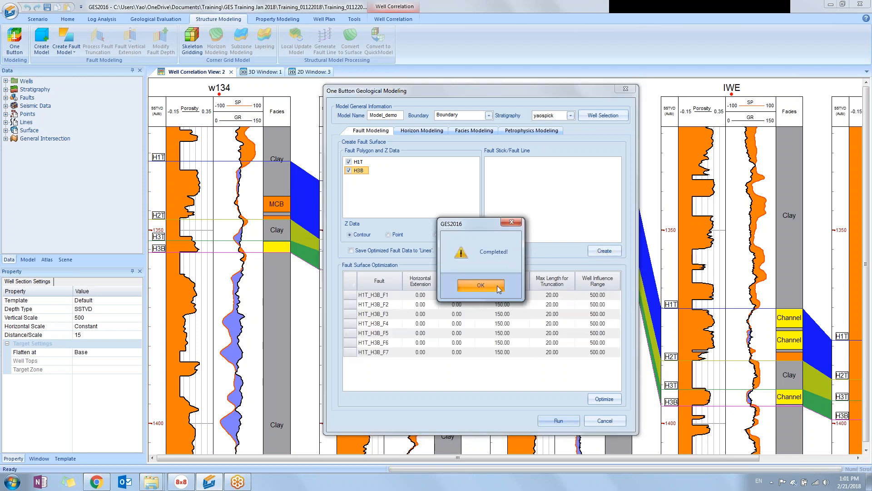
{"action": "left_click", "coordinate": [500, 287]}
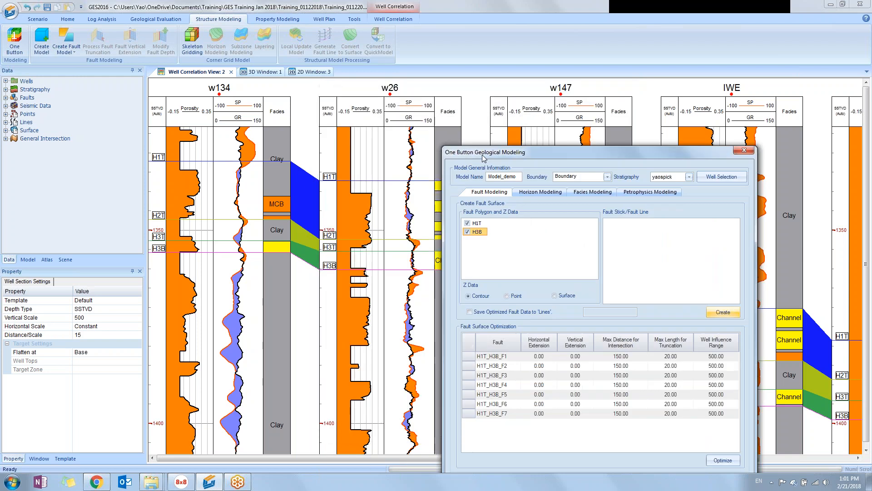
Step: Close the modeling dialog and clear all displayed objects from the 3D window
{"action": "left_click_drag", "start_coordinate": [363, 94], "coordinate": [482, 155]}
{"action": "left_click", "coordinate": [255, 73]}
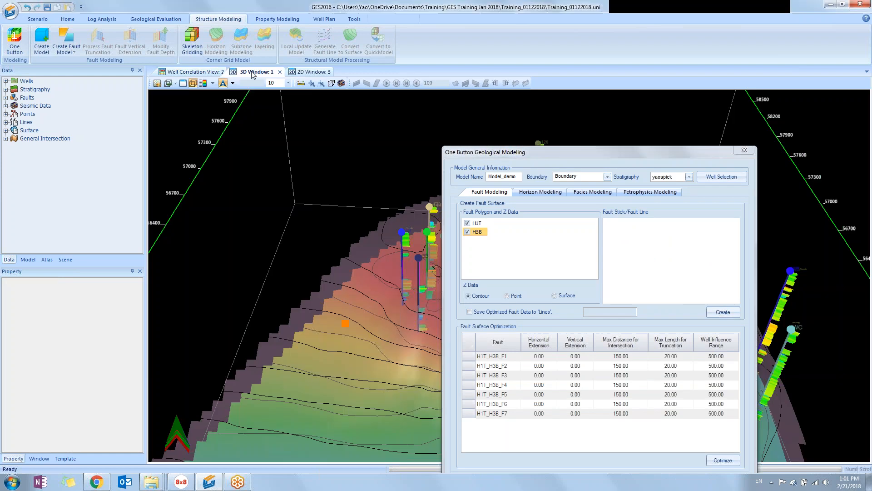
{"action": "left_click_drag", "start_coordinate": [508, 157], "coordinate": [634, 171]}
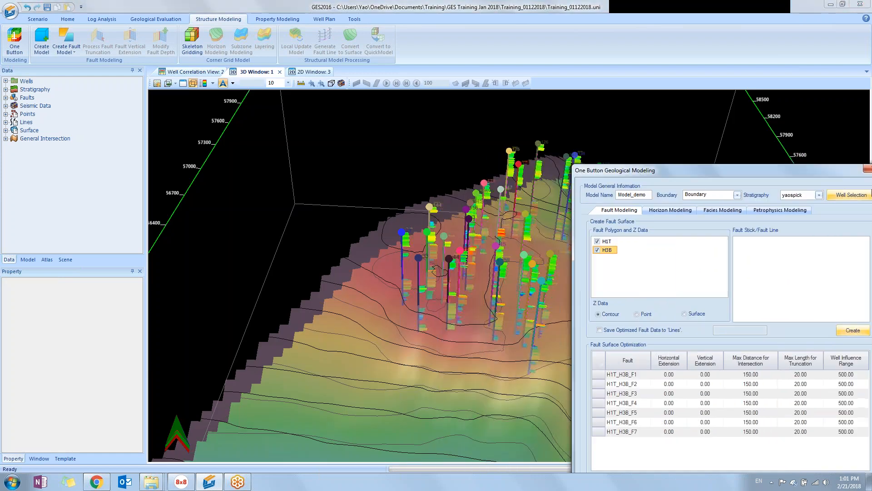
{"action": "left_click", "coordinate": [866, 165]}
{"action": "left_click_drag", "start_coordinate": [573, 233], "coordinate": [564, 226]}
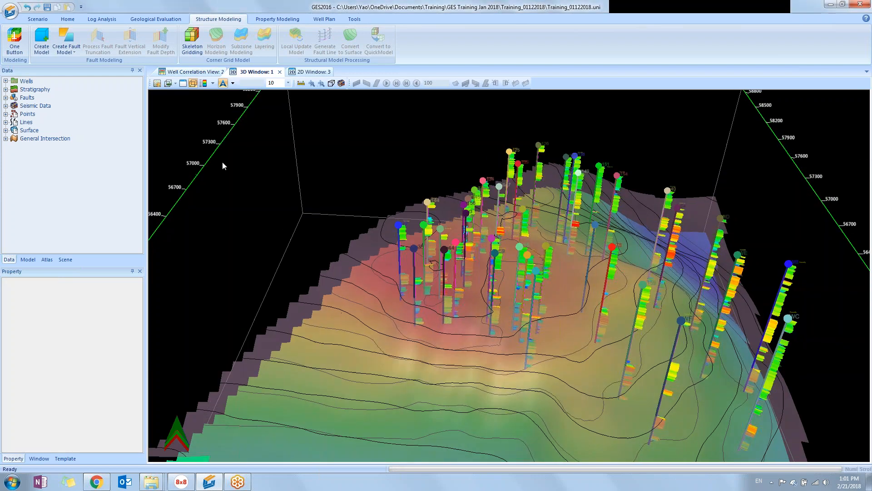
{"action": "left_click", "coordinate": [182, 84]}
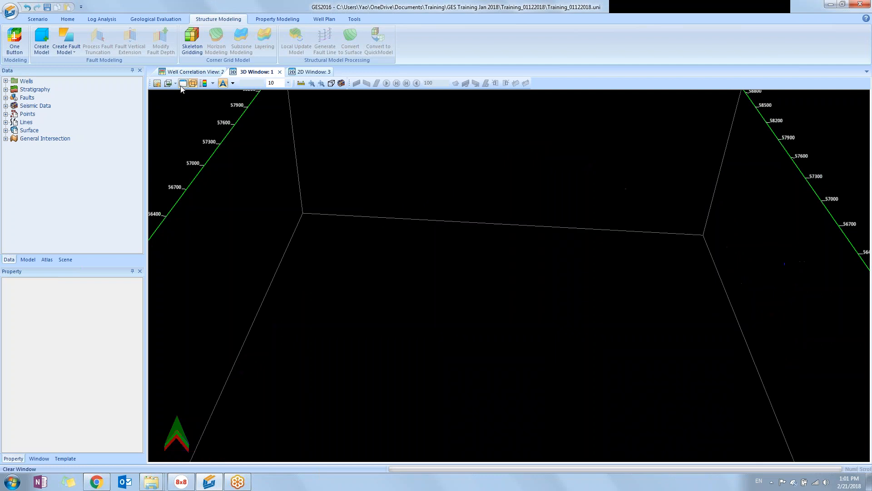
Step: Display the fault pillars of Model_demo's fault model in the 3D window
{"action": "left_click", "coordinate": [29, 258]}
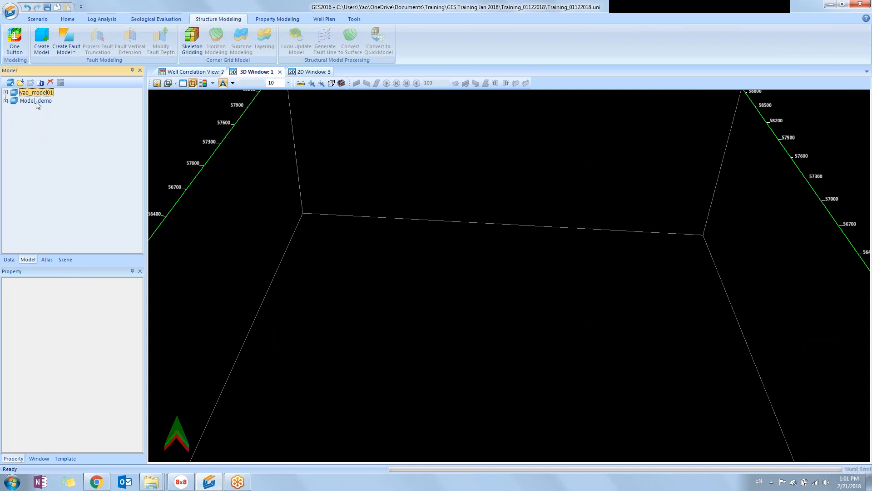
{"action": "left_click", "coordinate": [5, 101]}
{"action": "left_click", "coordinate": [14, 109]}
{"action": "left_click_drag", "start_coordinate": [54, 117], "coordinate": [322, 176]}
{"action": "left_click_drag", "start_coordinate": [424, 244], "coordinate": [472, 342]}
{"action": "mouse_move", "coordinate": [416, 300]}
{"action": "left_mouse_down"}
{"action": "mouse_move", "coordinate": [427, 337]}
{"action": "mouse_move", "coordinate": [403, 304]}
{"action": "left_mouse_up"}
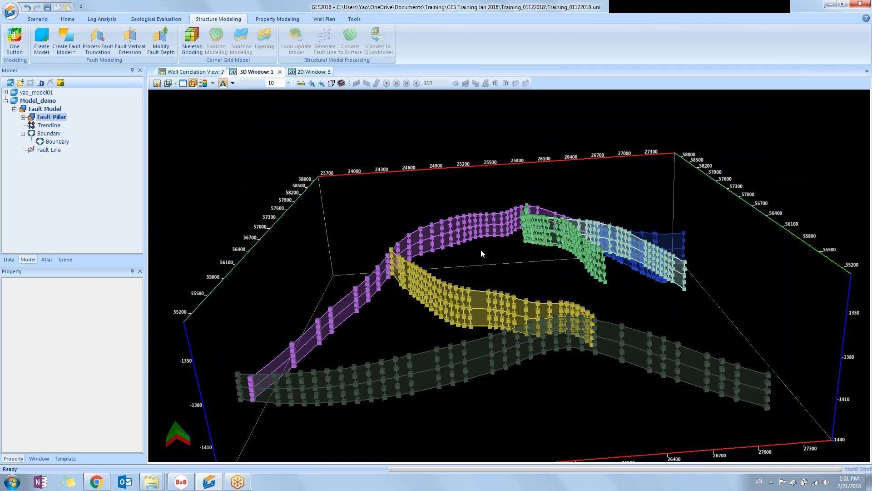
Step: Reopen the One Button modeling setup and inspect where the purple fault meets the dark grey-green fault
{"action": "left_click", "coordinate": [14, 43]}
{"action": "left_click_drag", "start_coordinate": [635, 171], "coordinate": [622, 111]}
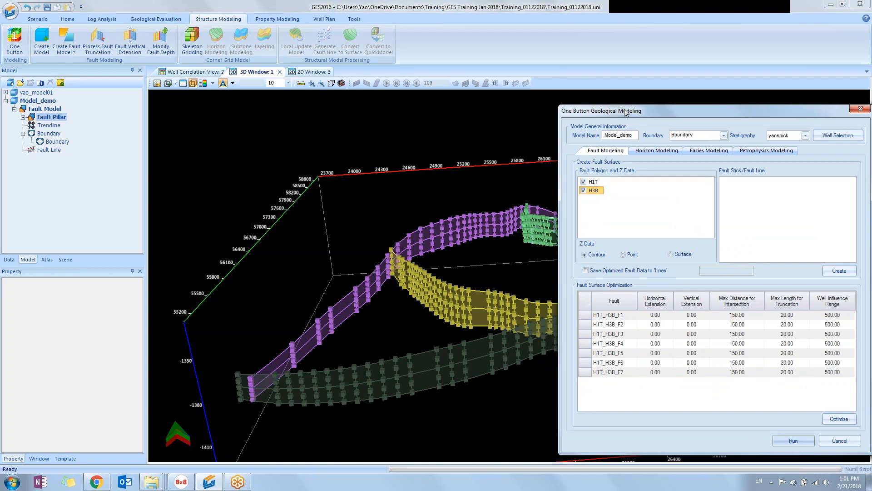
{"action": "left_click_drag", "start_coordinate": [625, 112], "coordinate": [713, 207]}
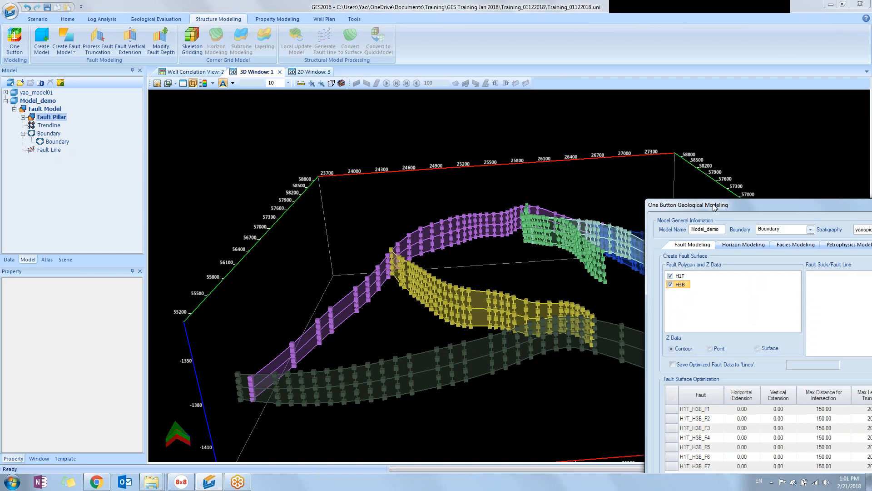
{"action": "left_click_drag", "start_coordinate": [503, 298], "coordinate": [503, 311]}
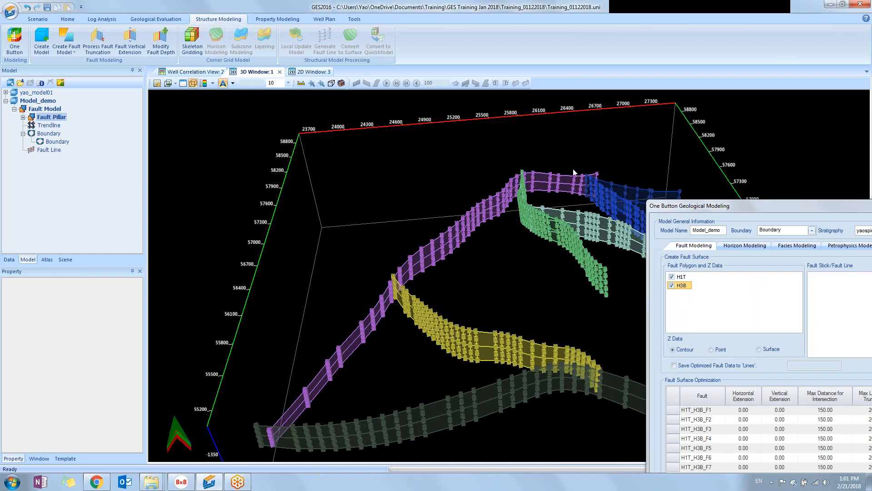
{"action": "left_click_drag", "start_coordinate": [336, 376], "coordinate": [374, 296]}
{"action": "scroll", "coordinate": [372, 303], "scroll_direction": "up", "scroll_amount": 3}
{"action": "mouse_move", "coordinate": [296, 300]}
{"action": "left_mouse_down"}
{"action": "mouse_move", "coordinate": [383, 283]}
{"action": "mouse_move", "coordinate": [307, 291]}
{"action": "left_mouse_up"}
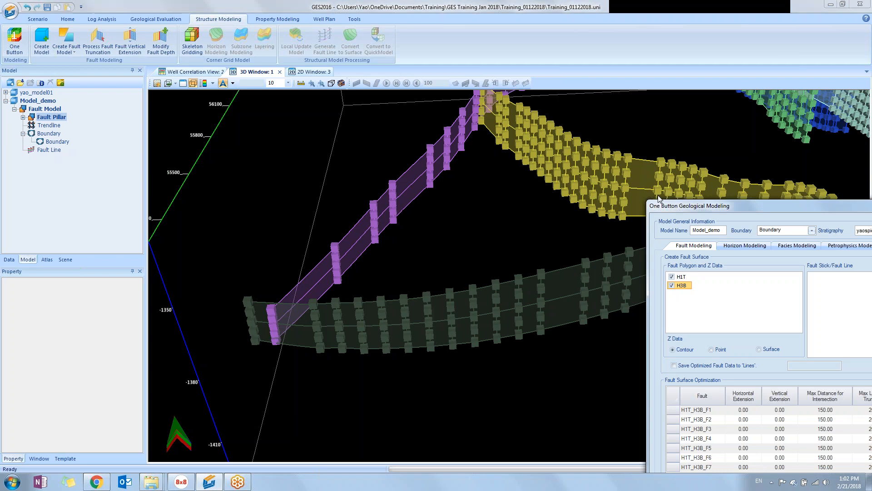
Step: Optimize the created fault surfaces with the listed extension, intersection, truncation and well influence settings
{"action": "left_click_drag", "start_coordinate": [678, 209], "coordinate": [517, 98]}
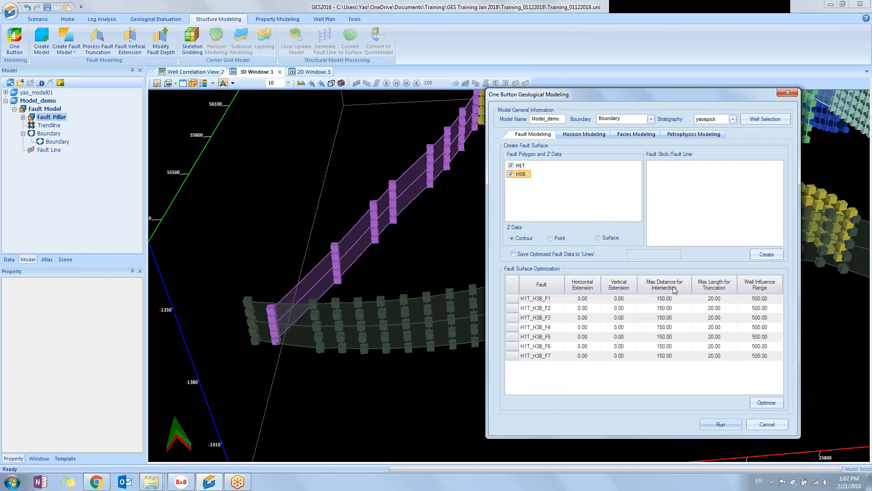
{"action": "left_click_drag", "start_coordinate": [637, 96], "coordinate": [684, 93]}
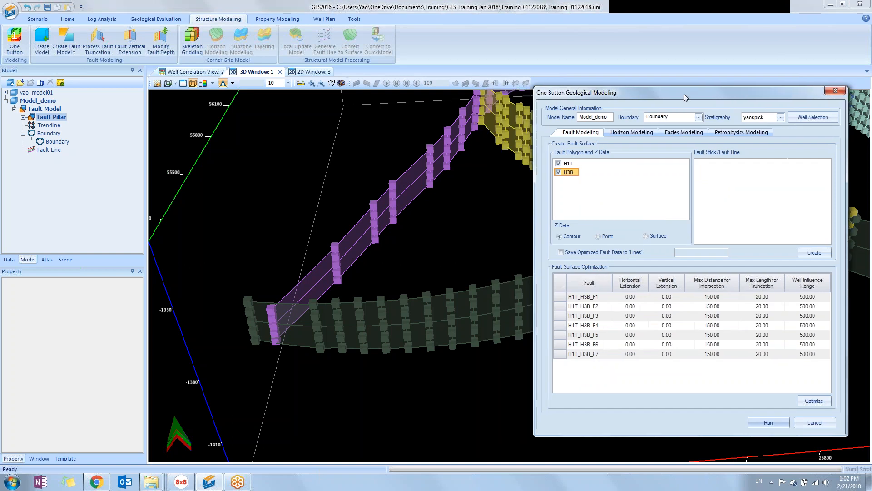
{"action": "left_click", "coordinate": [813, 401]}
{"action": "left_click", "coordinate": [826, 403]}
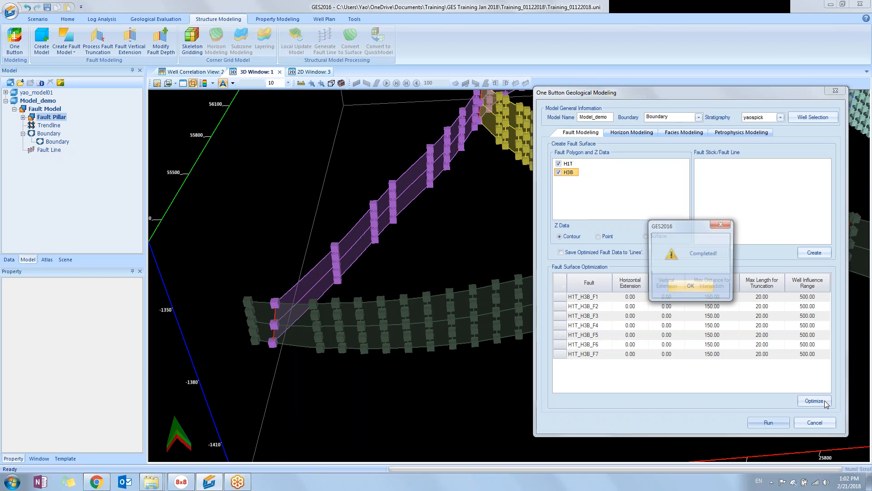
{"action": "left_click", "coordinate": [702, 290]}
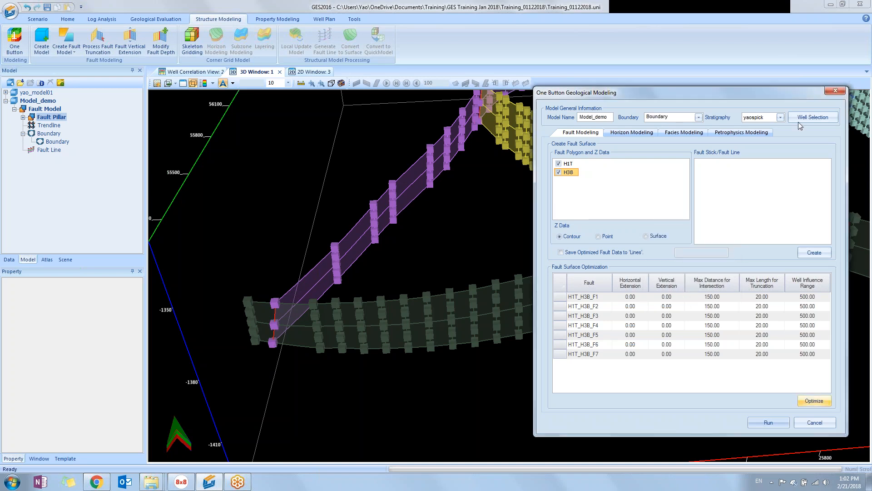
Step: Close the modeling dialog and examine the optimized fault pillars and their intersections from several angles in 3D
{"action": "left_click", "coordinate": [835, 91]}
{"action": "left_click_drag", "start_coordinate": [296, 314], "coordinate": [392, 257]}
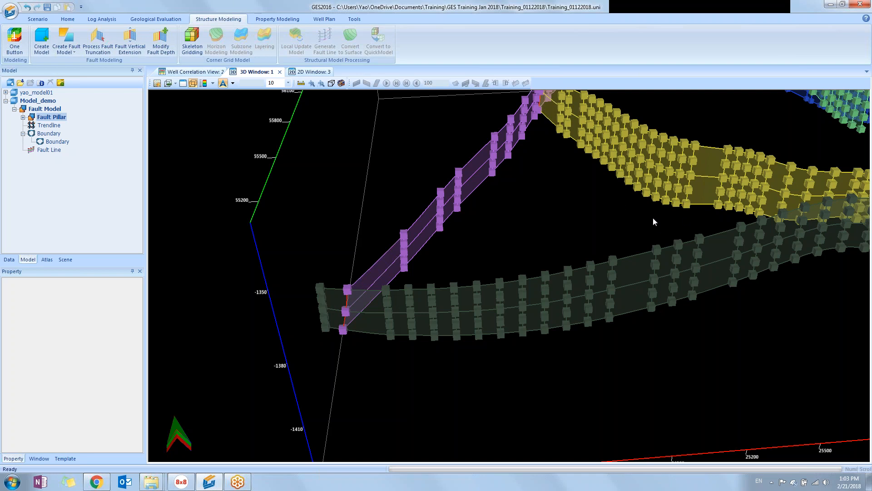
{"action": "left_click_drag", "start_coordinate": [654, 218], "coordinate": [527, 307]}
{"action": "scroll", "coordinate": [541, 298], "scroll_direction": "down", "scroll_amount": 3}
{"action": "left_click_drag", "start_coordinate": [727, 285], "coordinate": [298, 298]}
{"action": "left_click_drag", "start_coordinate": [452, 309], "coordinate": [366, 303]}
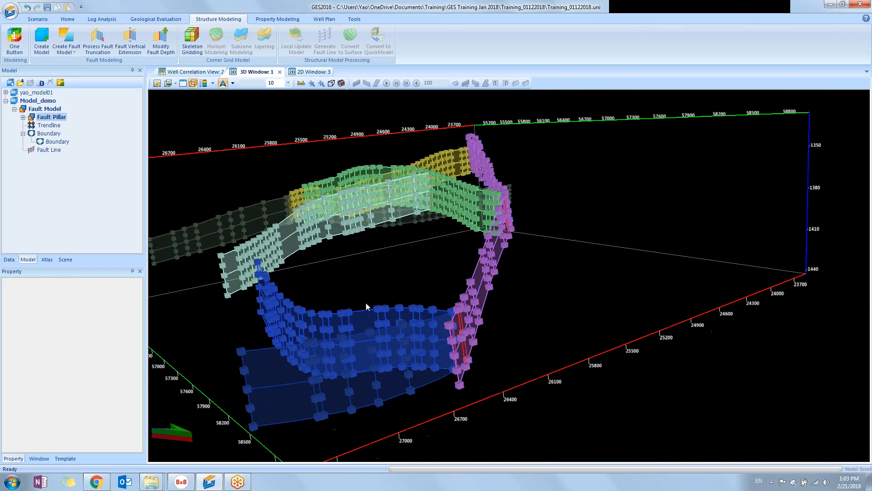
{"action": "scroll", "coordinate": [408, 310], "scroll_direction": "down", "scroll_amount": 1}
{"action": "scroll", "coordinate": [419, 309], "scroll_direction": "up", "scroll_amount": 3}
{"action": "middle_click_drag", "start_coordinate": [407, 303], "coordinate": [399, 265]}
{"action": "left_click_drag", "start_coordinate": [483, 272], "coordinate": [494, 295]}
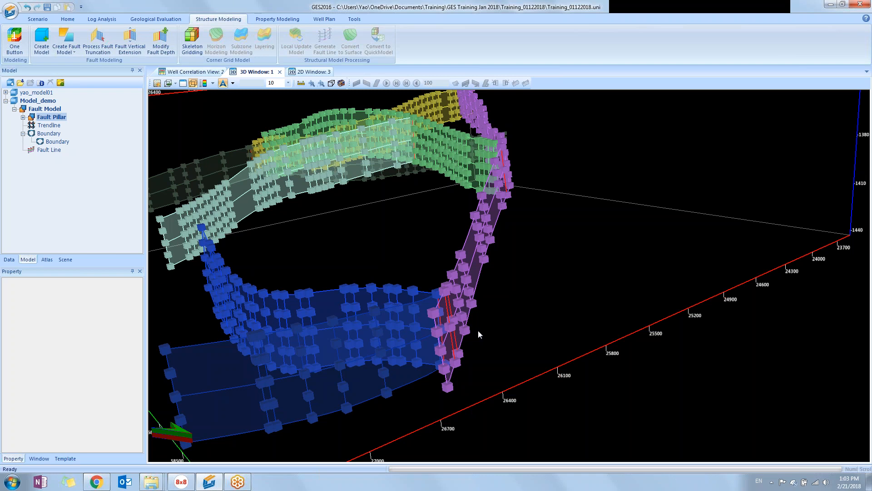
Step: Reopen the One Button modeling setup and define the horizon modeling grid as Grid01 with I and J increments of 30
{"action": "left_click", "coordinate": [15, 40]}
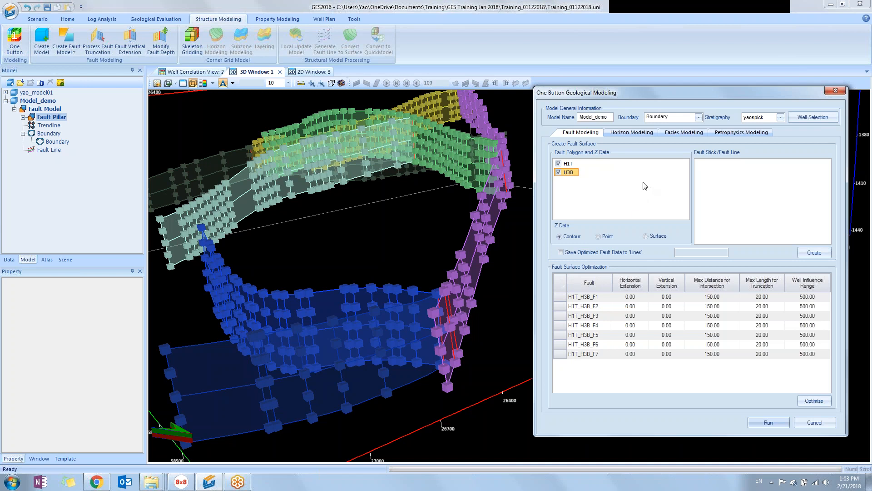
{"action": "left_click", "coordinate": [617, 135]}
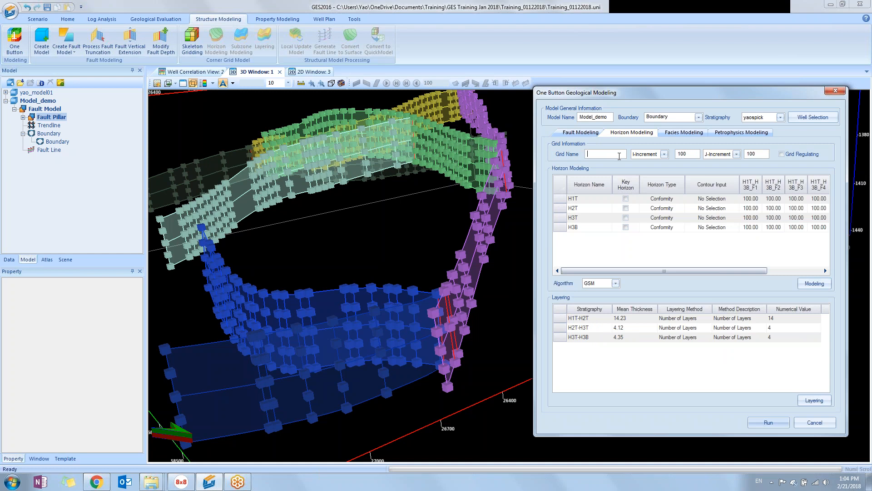
{"action": "type", "text": "01"}
{"action": "left_click_drag", "start_coordinate": [694, 155], "coordinate": [668, 156]}
{"action": "type", "text": "30"}
{"action": "key", "text": "Tab"}
{"action": "type", "text": "30"}
Step: Bring up the well correlation view and mark H1T and H3B as key horizons
{"action": "left_click", "coordinate": [194, 73]}
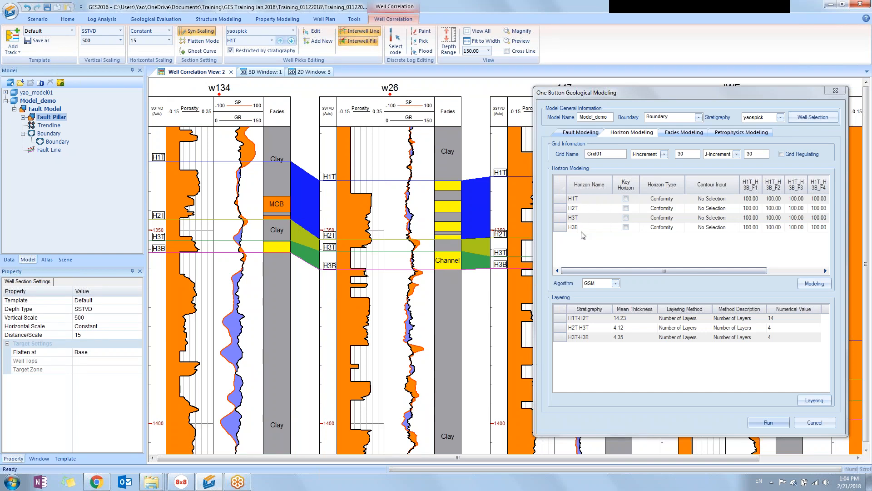
{"action": "left_click", "coordinate": [626, 199]}
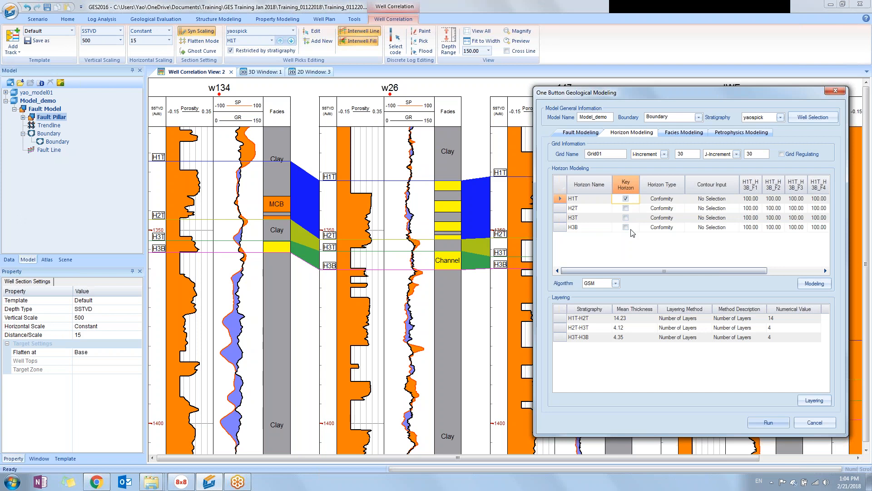
{"action": "left_click", "coordinate": [626, 227]}
Step: Assign the contour inputs Lines\H1T to horizon H1T and Lines\H3B to horizon H3B
{"action": "left_click", "coordinate": [727, 197]}
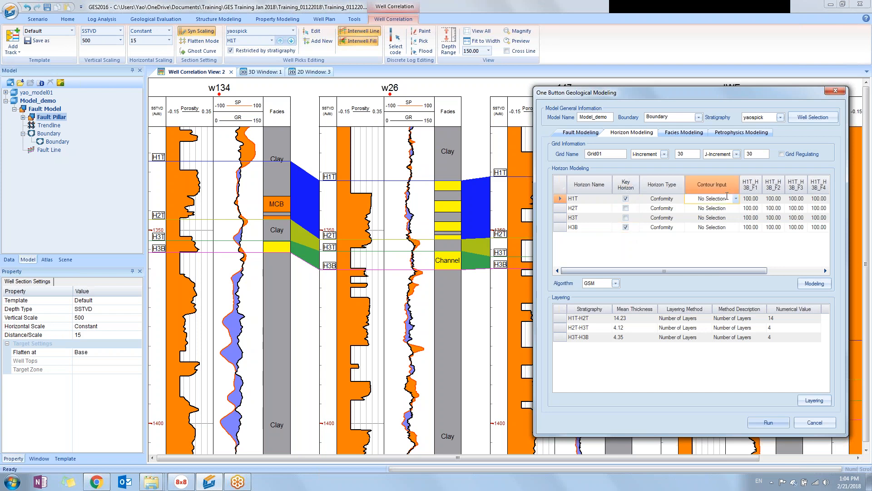
{"action": "left_click", "coordinate": [736, 199]}
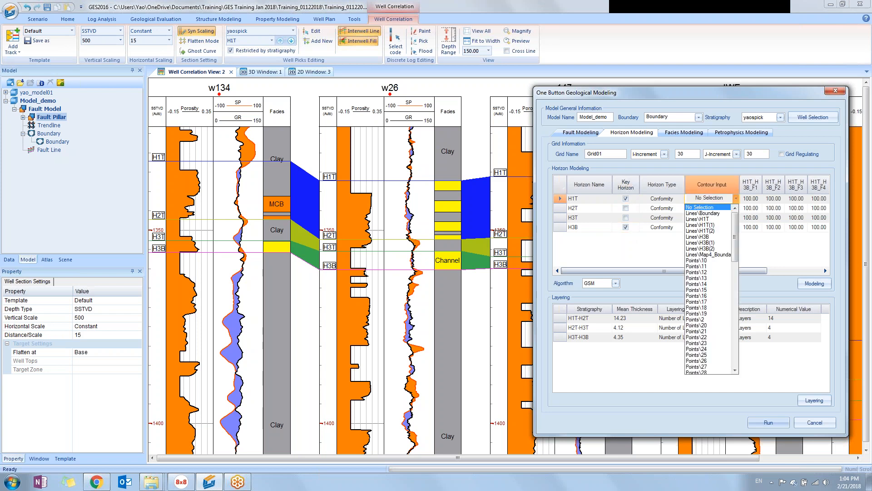
{"action": "left_click", "coordinate": [718, 219]}
{"action": "left_click", "coordinate": [723, 228]}
{"action": "left_click", "coordinate": [736, 226]}
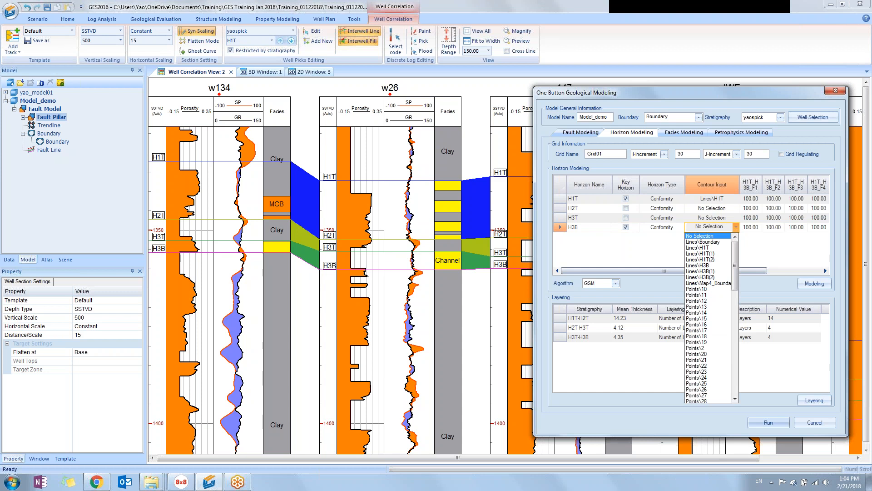
{"action": "left_click", "coordinate": [699, 265]}
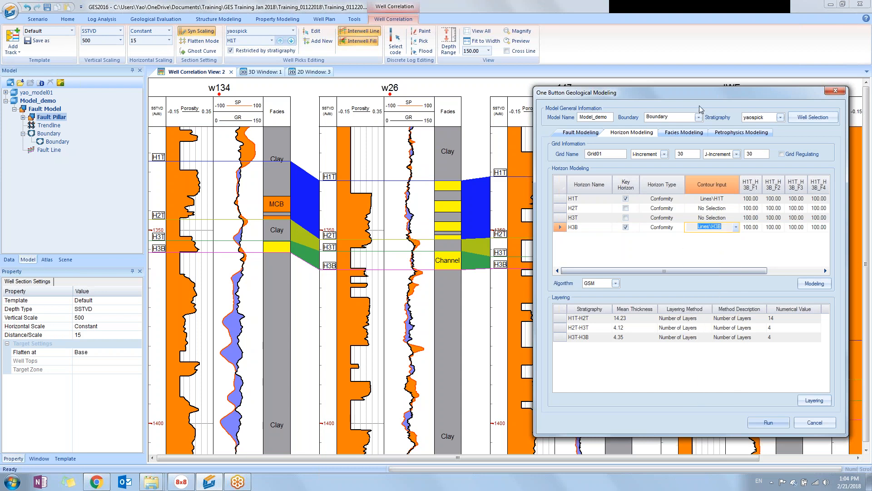
Step: Run the horizon modeling for Grid01 with the GSM algorithm
{"action": "left_click_drag", "start_coordinate": [693, 92], "coordinate": [675, 82]}
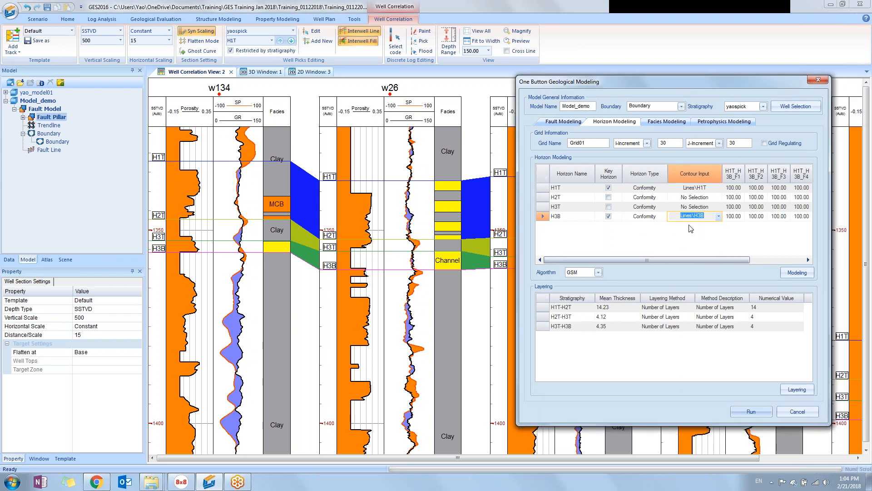
{"action": "left_click", "coordinate": [712, 237]}
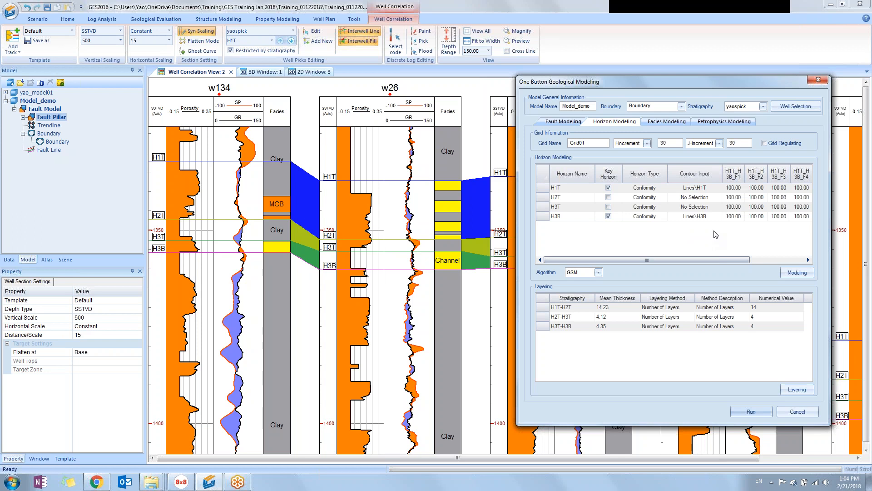
{"action": "left_click", "coordinate": [797, 273]}
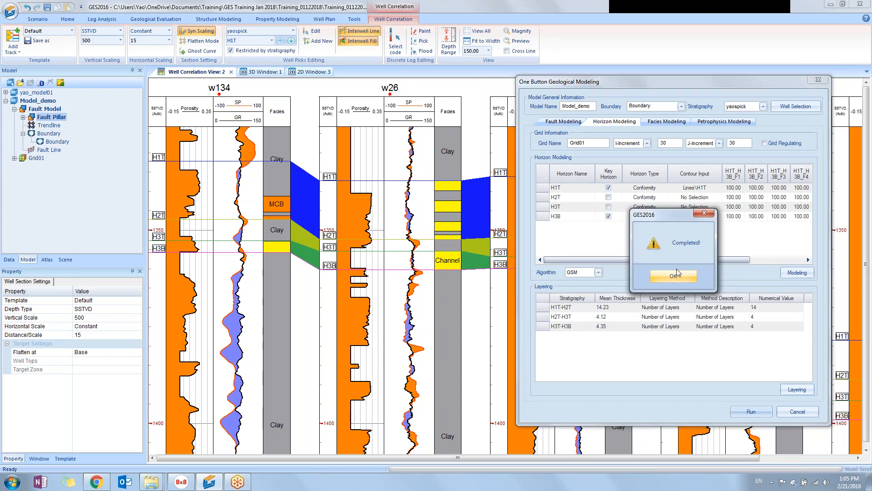
{"action": "left_click", "coordinate": [673, 277]}
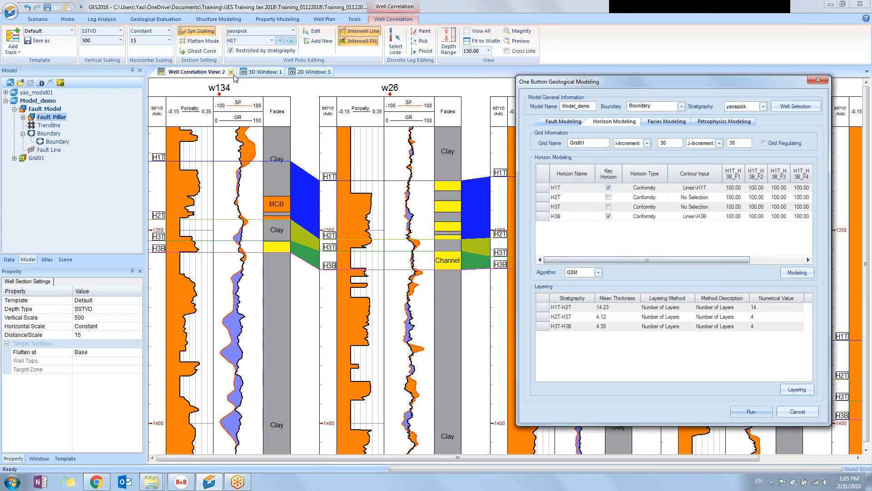
Step: Clear the 3D window and display Grid01's fault surfaces for inspection
{"action": "left_click", "coordinate": [266, 74]}
{"action": "left_click_drag", "start_coordinate": [583, 83], "coordinate": [651, 145]}
{"action": "left_click", "coordinate": [186, 84]}
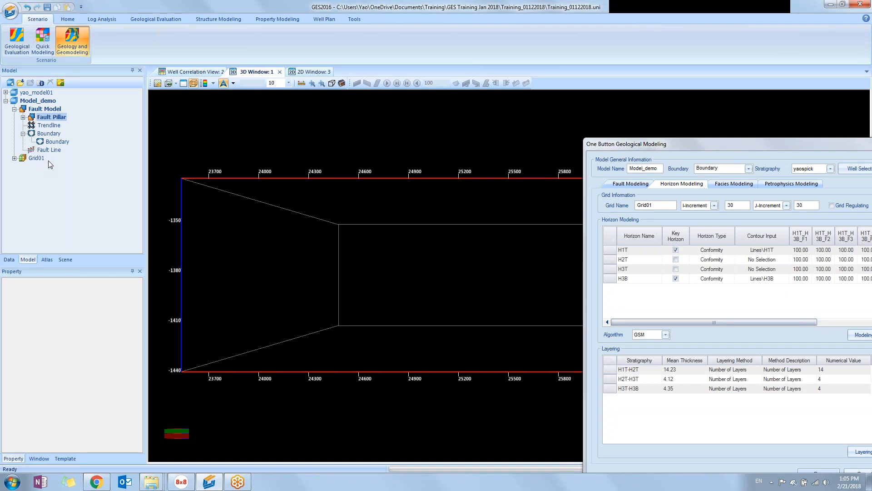
{"action": "left_click", "coordinate": [14, 158]}
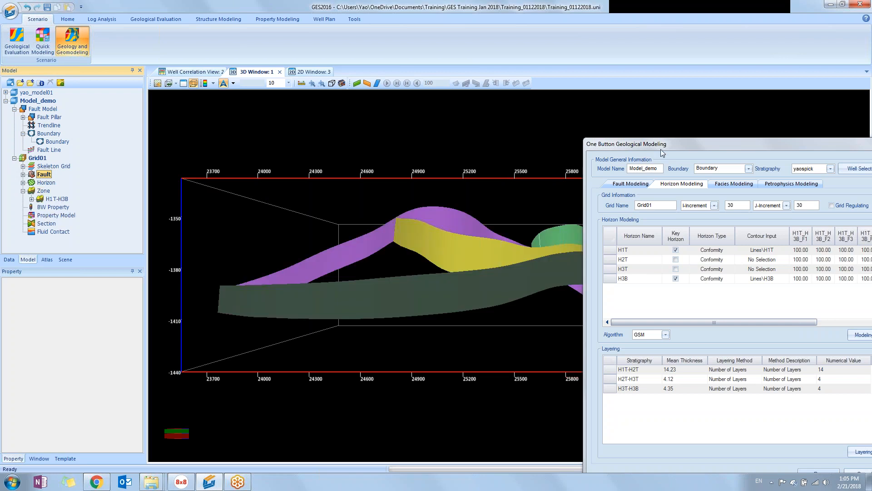
{"action": "left_click_drag", "start_coordinate": [663, 153], "coordinate": [741, 221]}
{"action": "left_click_drag", "start_coordinate": [546, 214], "coordinate": [465, 297]}
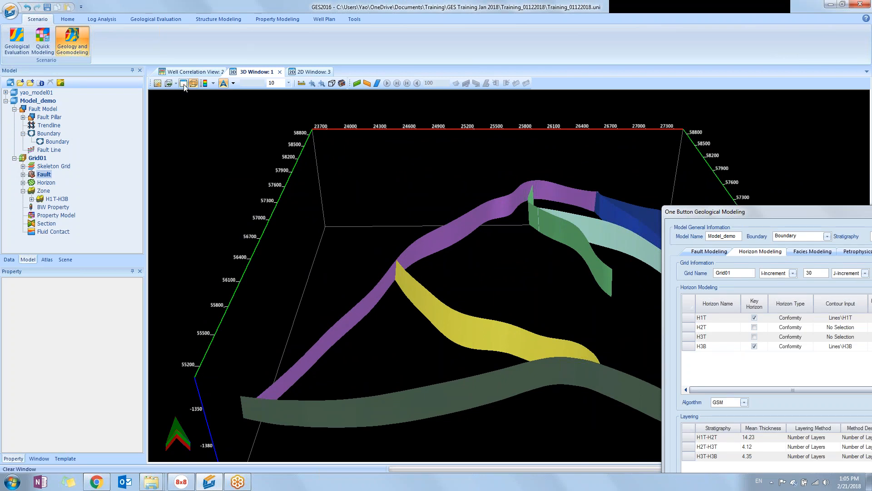
Step: Replace the faults in the 3D window with Grid01's H1T horizon and examine its surface around the fault gaps
{"action": "left_click", "coordinate": [23, 182]}
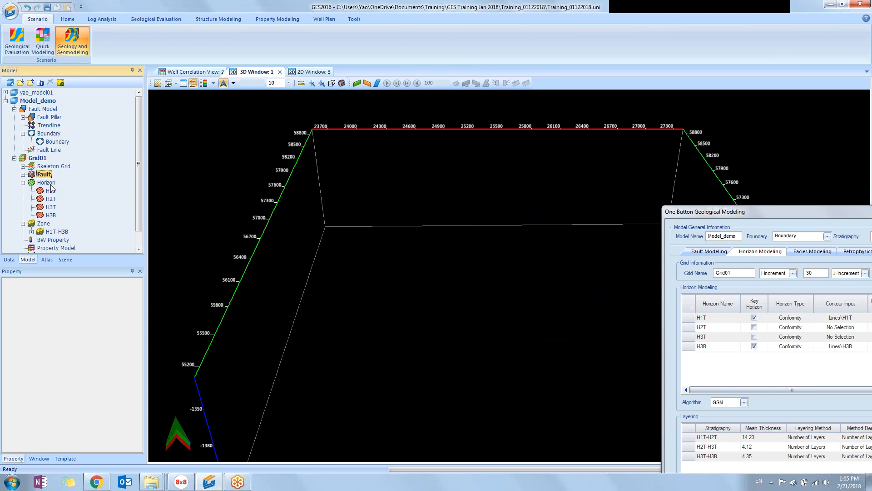
{"action": "left_click", "coordinate": [51, 191]}
{"action": "left_click_drag", "start_coordinate": [450, 222], "coordinate": [440, 322]}
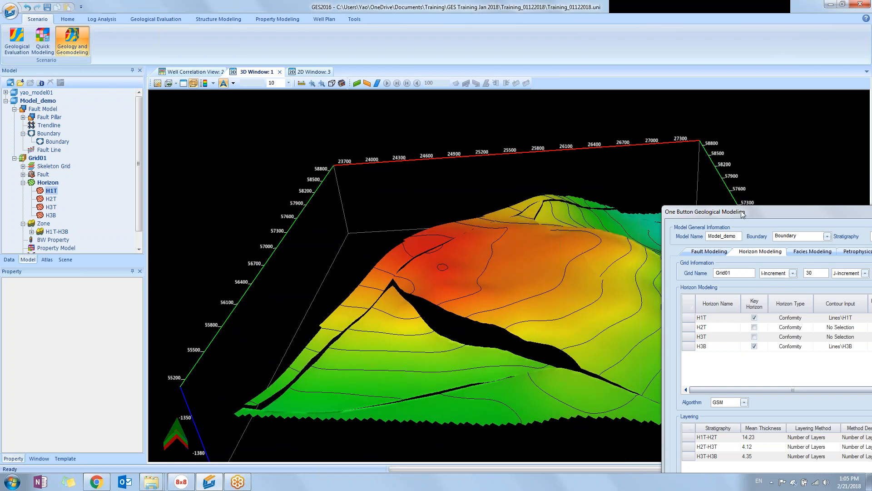
{"action": "left_click_drag", "start_coordinate": [739, 211], "coordinate": [785, 245]}
{"action": "left_click_drag", "start_coordinate": [518, 284], "coordinate": [449, 268]}
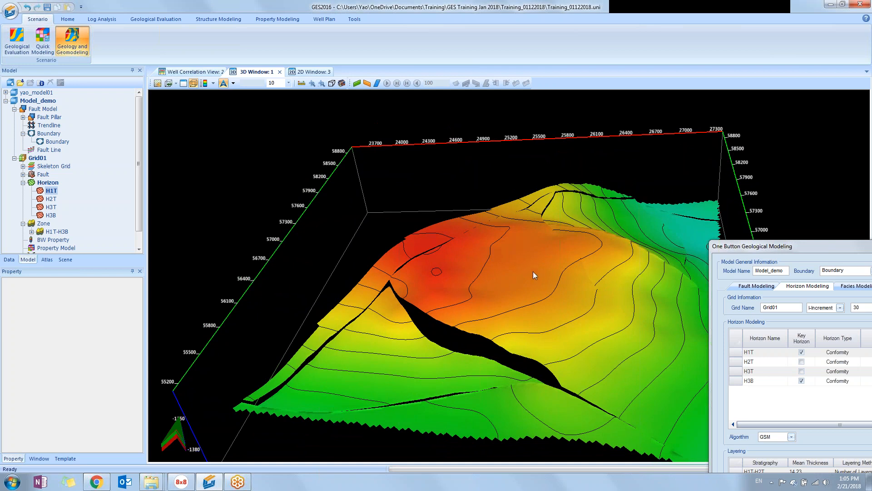
{"action": "left_click_drag", "start_coordinate": [494, 337], "coordinate": [391, 236]}
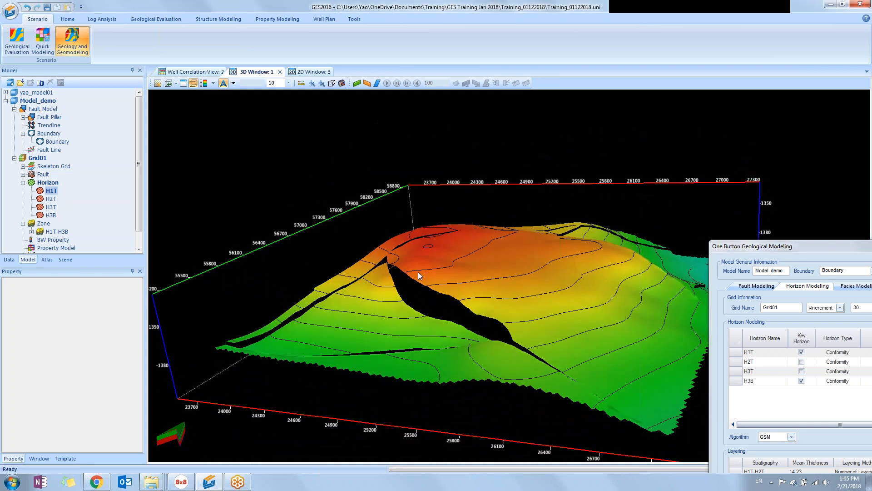
{"action": "left_click_drag", "start_coordinate": [443, 254], "coordinate": [585, 359]}
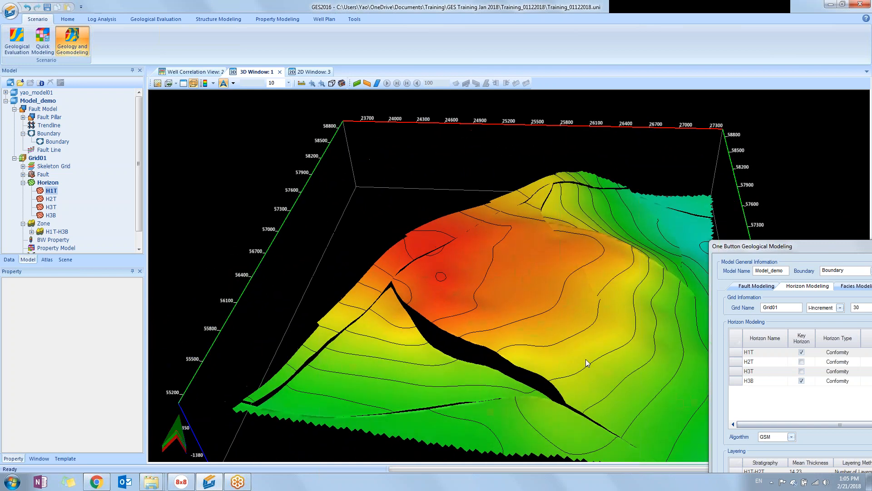
{"action": "left_click_drag", "start_coordinate": [754, 242], "coordinate": [531, 123]}
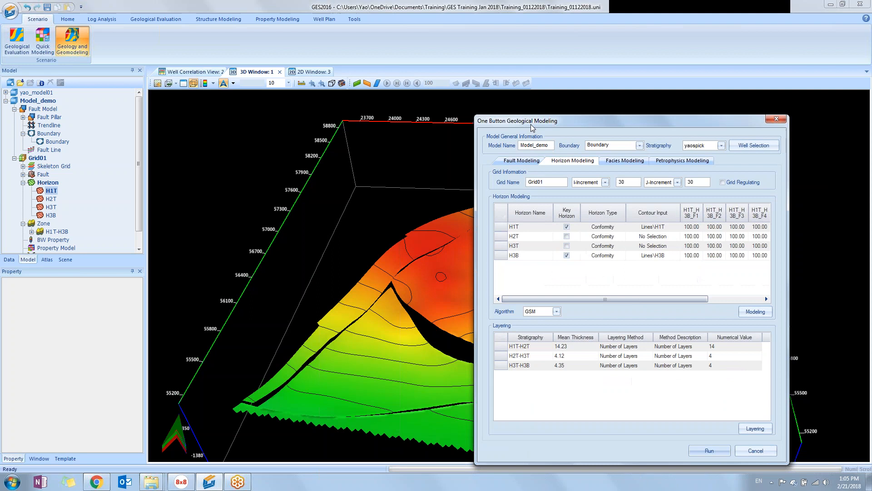
Step: Clear the H1T horizon from the 3D window and display Grid01's zones instead
{"action": "left_click", "coordinate": [182, 84]}
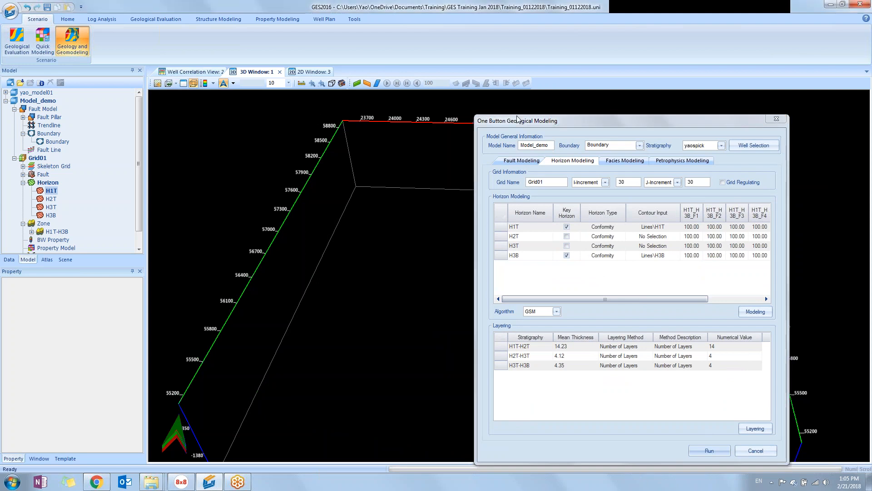
{"action": "left_click_drag", "start_coordinate": [525, 122], "coordinate": [638, 146]}
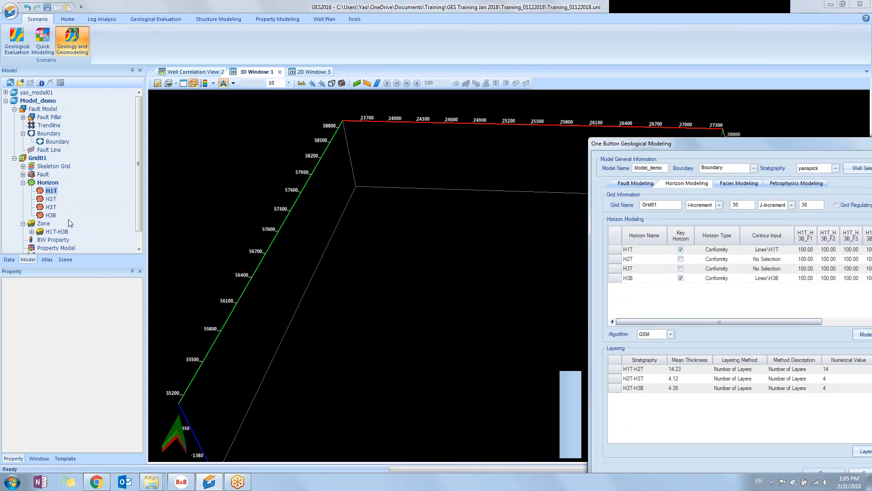
{"action": "scroll", "coordinate": [68, 219], "scroll_direction": "down", "scroll_amount": 1}
{"action": "left_click_drag", "start_coordinate": [46, 207], "coordinate": [350, 223]}
{"action": "left_click_drag", "start_coordinate": [661, 144], "coordinate": [722, 204]}
{"action": "left_click_drag", "start_coordinate": [519, 257], "coordinate": [516, 312]}
{"action": "scroll", "coordinate": [498, 304], "scroll_direction": "up", "scroll_amount": 2}
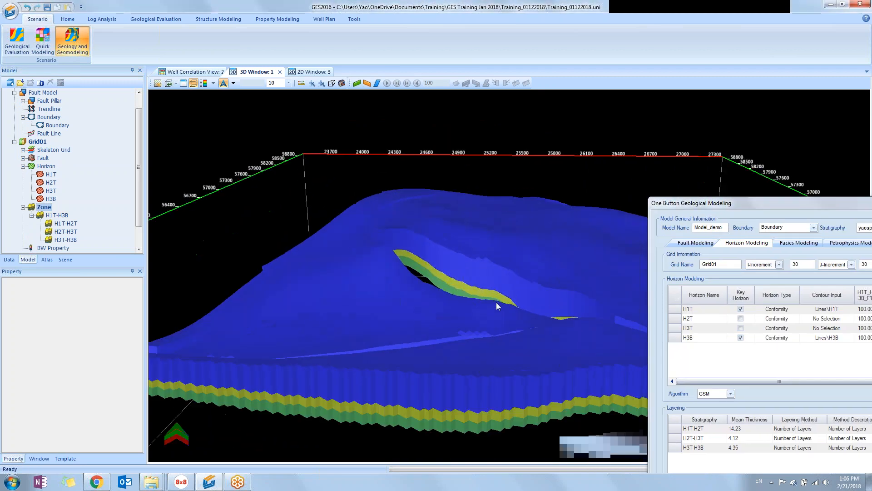
Step: Turn on the grid lines for Grid01's zone display and examine the cells along the fault offset
{"action": "left_click", "coordinate": [65, 259]}
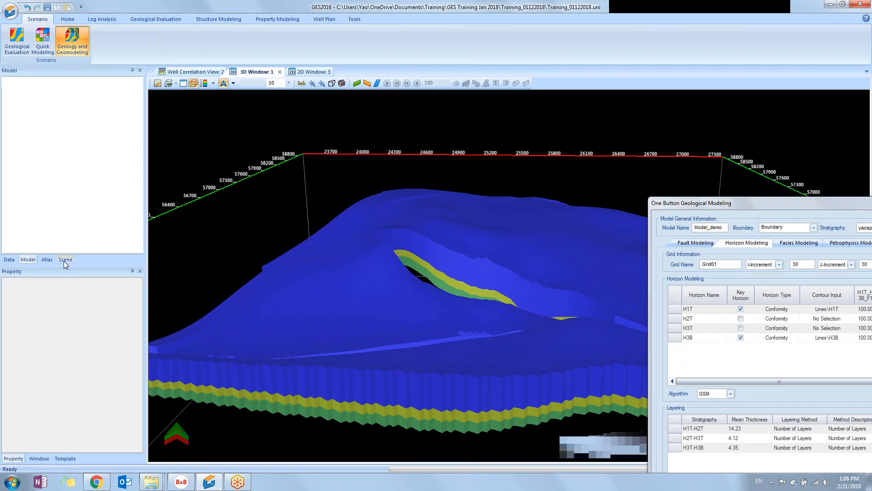
{"action": "left_click", "coordinate": [6, 88]}
{"action": "left_click", "coordinate": [15, 95]}
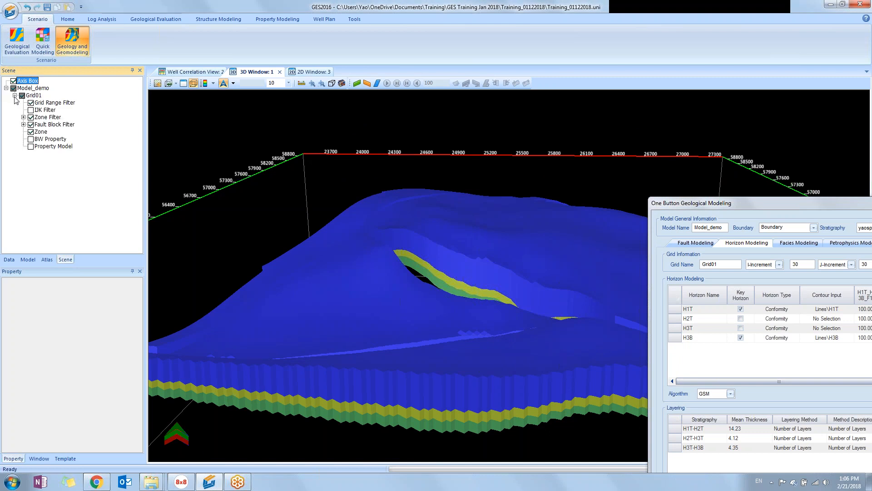
{"action": "left_click", "coordinate": [42, 132]}
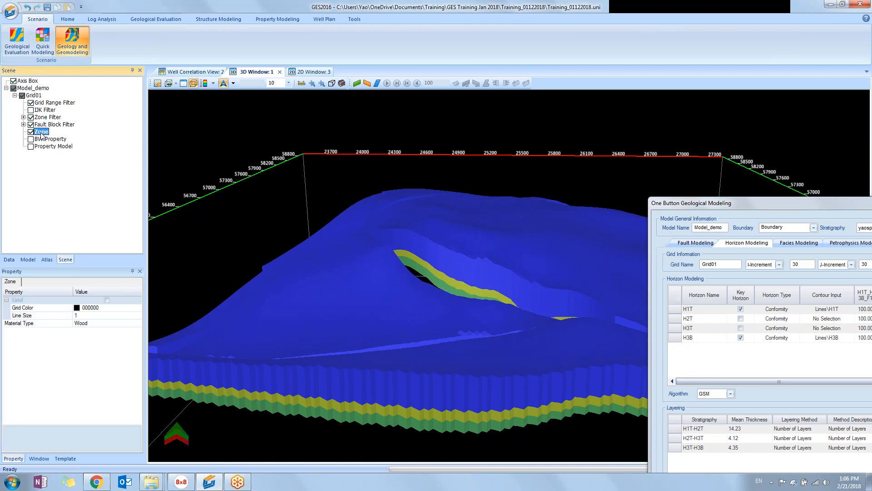
{"action": "left_click", "coordinate": [107, 299]}
{"action": "left_click_drag", "start_coordinate": [411, 269], "coordinate": [436, 313]}
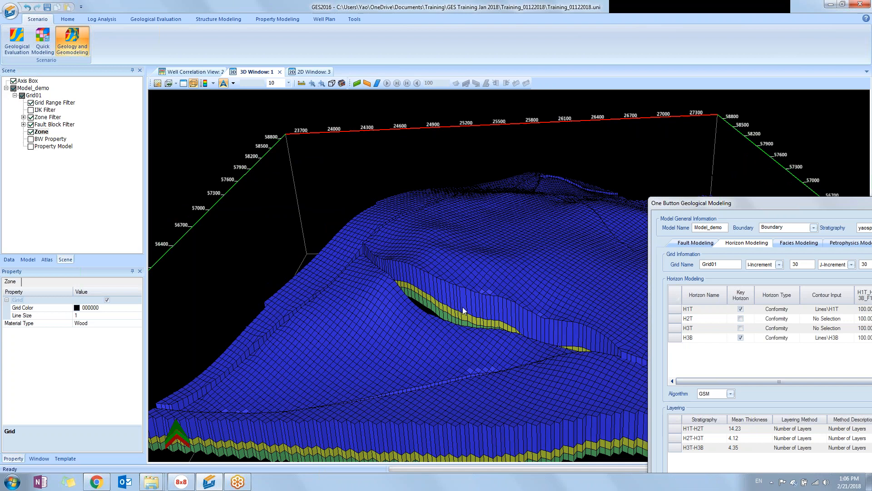
{"action": "scroll", "coordinate": [464, 309], "scroll_direction": "up", "scroll_amount": 3}
{"action": "left_click_drag", "start_coordinate": [483, 277], "coordinate": [489, 291]}
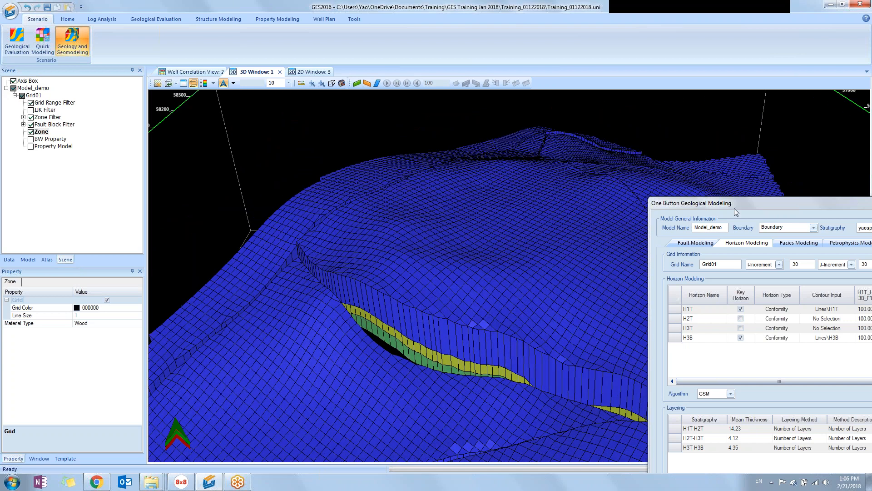
{"action": "left_click_drag", "start_coordinate": [734, 208], "coordinate": [656, 169]}
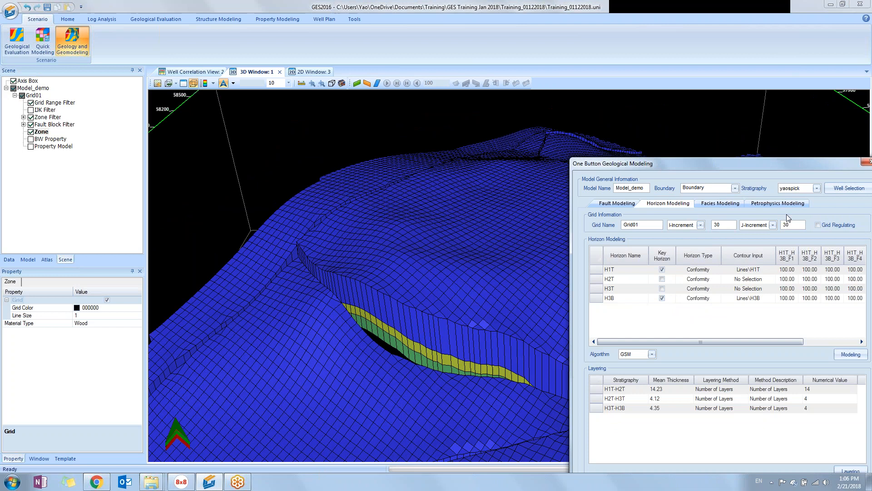
{"action": "left_click_drag", "start_coordinate": [740, 167], "coordinate": [798, 225]}
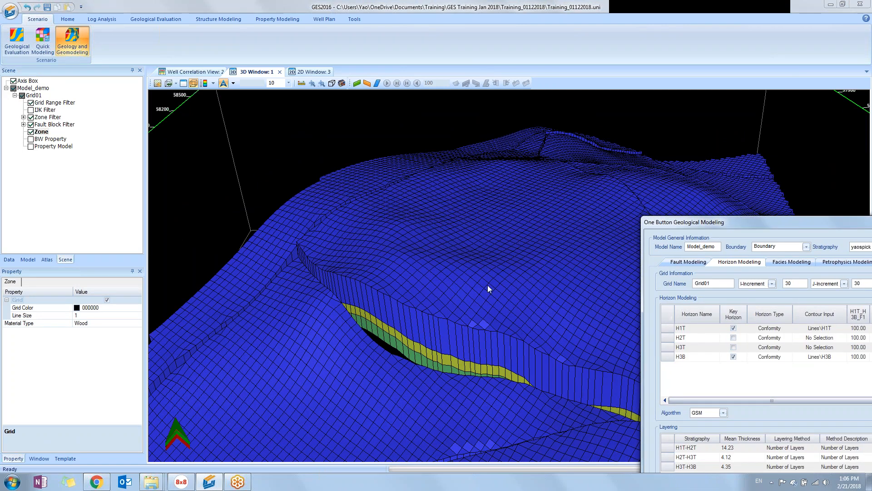
{"action": "left_click_drag", "start_coordinate": [478, 297], "coordinate": [459, 265]}
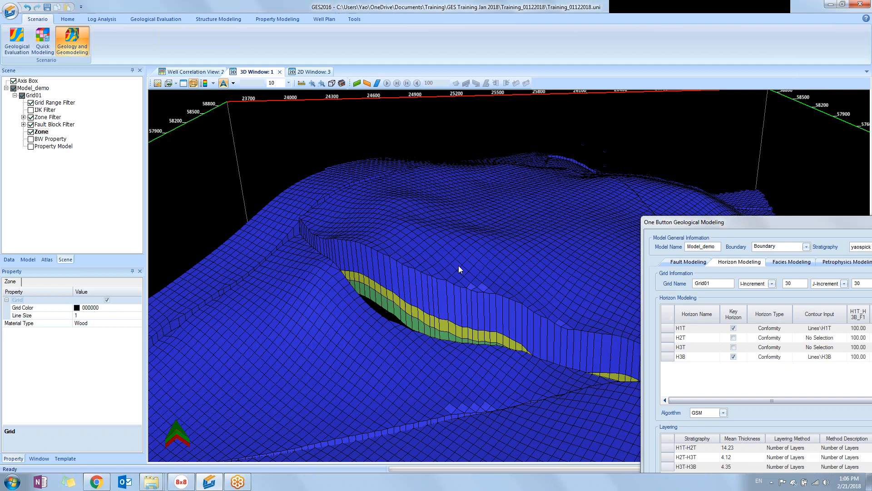
Step: Set the number of layers for the H1T-H2T interval to 28
{"action": "left_click_drag", "start_coordinate": [459, 265], "coordinate": [459, 251]}
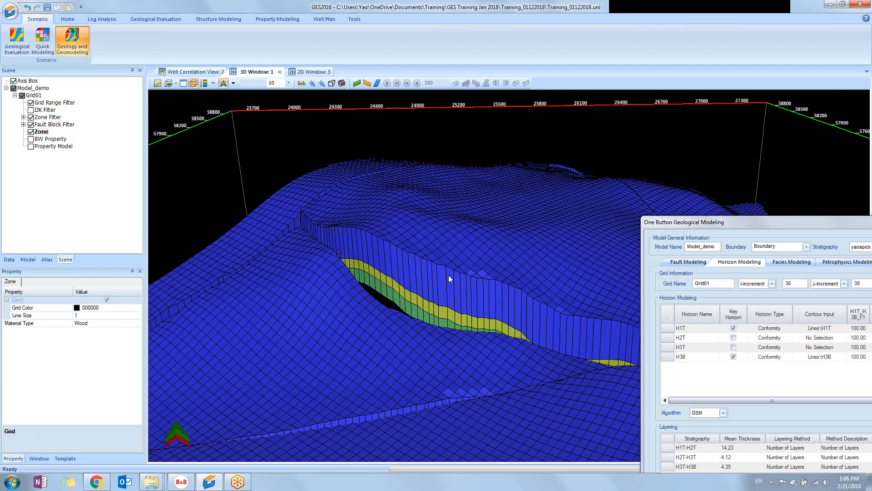
{"action": "left_click_drag", "start_coordinate": [707, 222], "coordinate": [512, 56]}
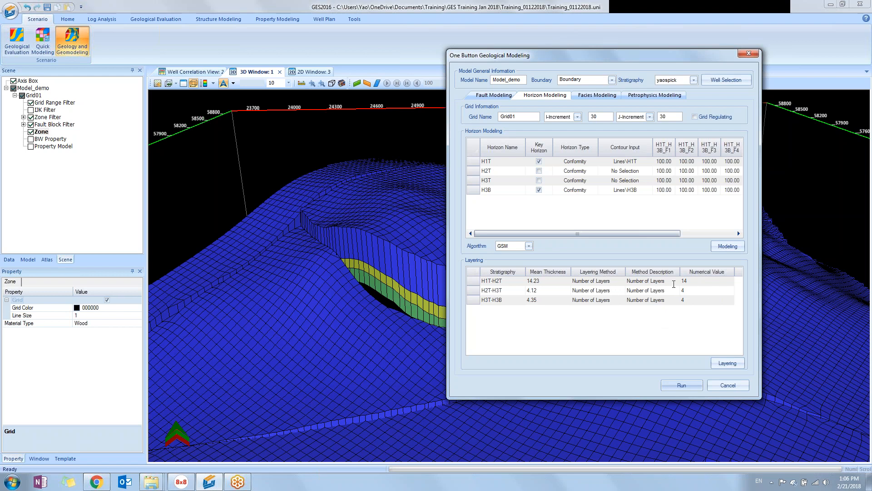
{"action": "left_click", "coordinate": [691, 281]}
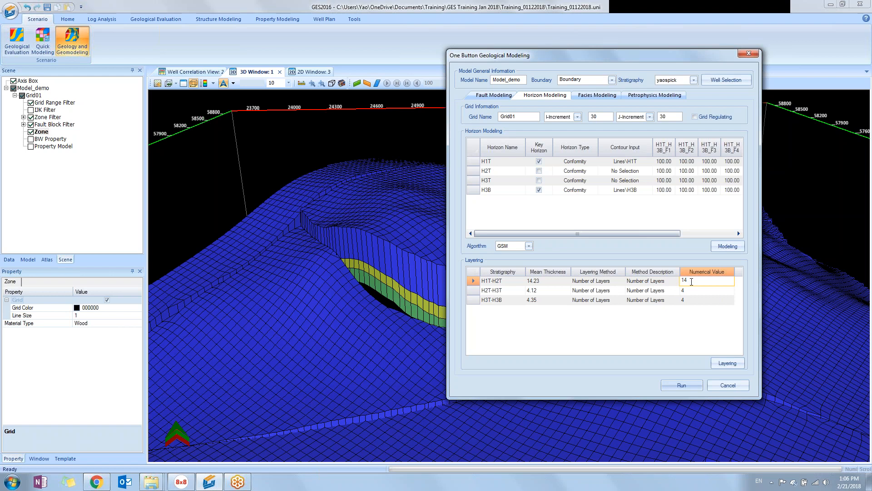
{"action": "key", "text": "BackSpace"}
{"action": "key", "text": "BackSpace"}
{"action": "type", "text": "28"}
Step: Set the number of layers to 1 for both the H2T-H3T and H3T-H3B intervals
{"action": "left_click", "coordinate": [695, 298]}
{"action": "left_click", "coordinate": [686, 290]}
{"action": "left_click_drag", "start_coordinate": [686, 290], "coordinate": [672, 289]}
{"action": "type", "text": "1"}
{"action": "left_click", "coordinate": [683, 301]}
{"action": "key", "text": "BackSpace"}
{"action": "type", "text": "1"}
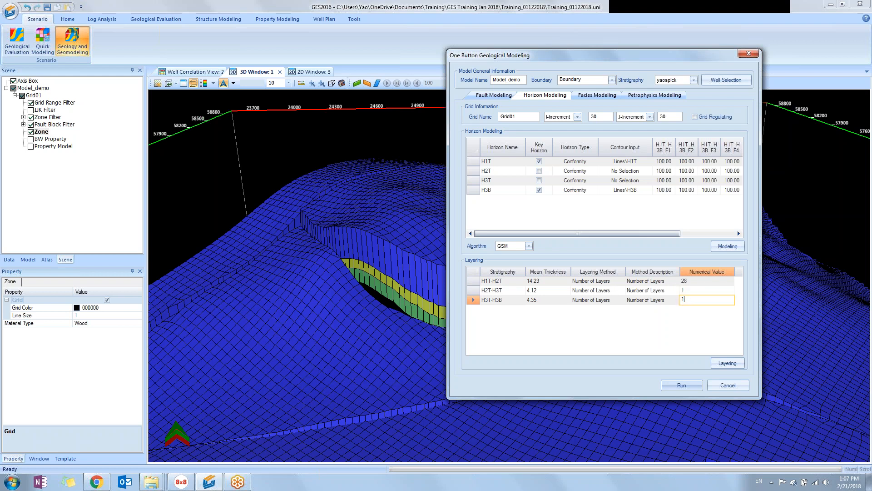
{"action": "left_click", "coordinate": [678, 331]}
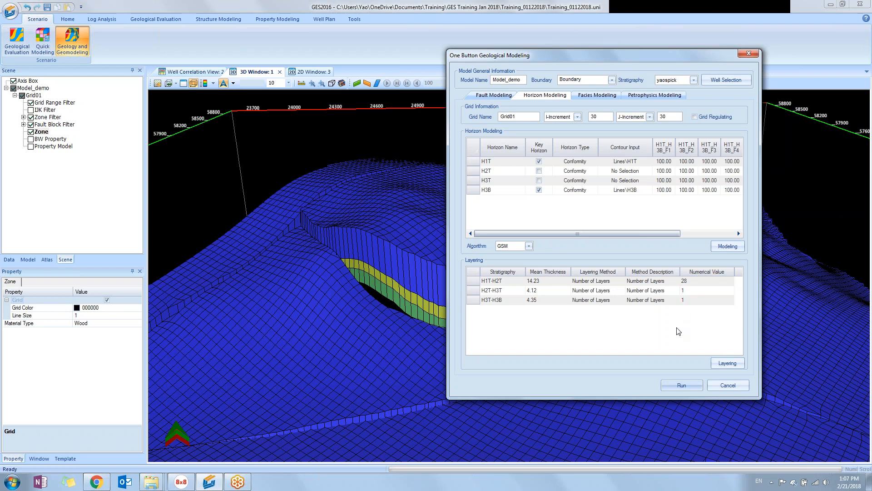
Step: Run the layering on Grid01 and examine the refined cells along the fault offset in 3D
{"action": "left_click", "coordinate": [736, 366]}
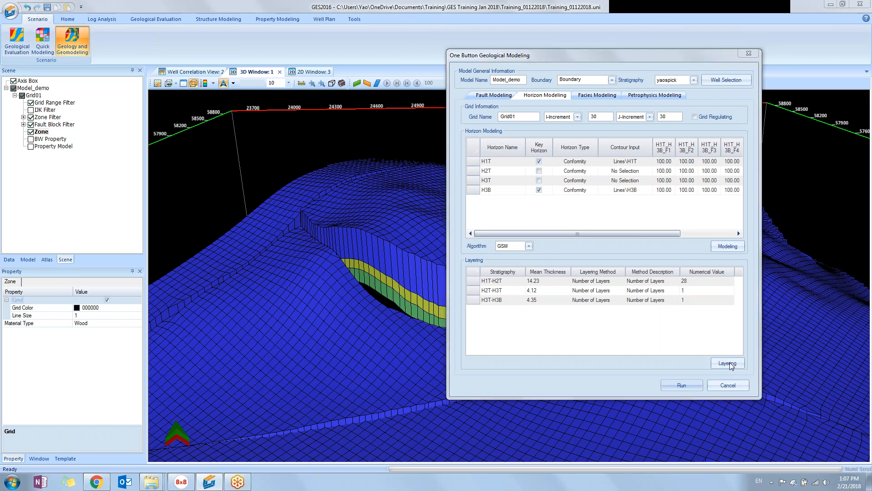
{"action": "left_click", "coordinate": [604, 251]}
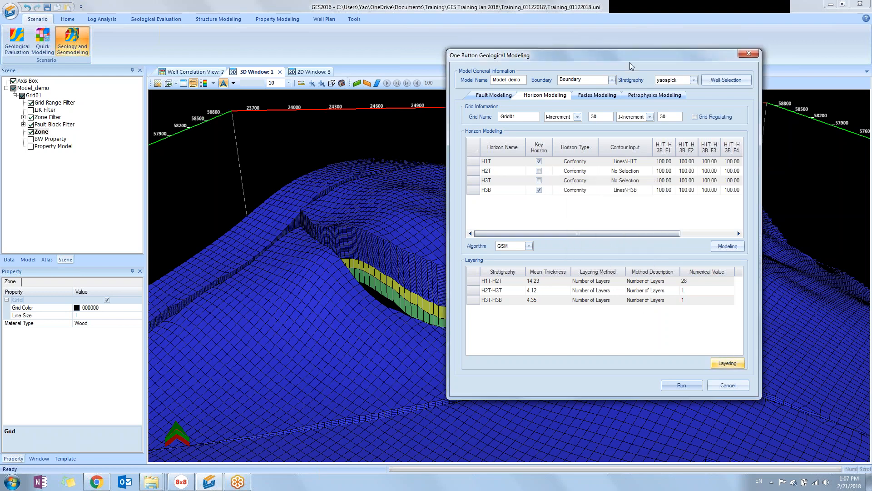
{"action": "left_click_drag", "start_coordinate": [632, 56], "coordinate": [798, 151]}
{"action": "scroll", "coordinate": [459, 278], "scroll_direction": "up", "scroll_amount": 3}
{"action": "left_click_drag", "start_coordinate": [381, 271], "coordinate": [379, 289]}
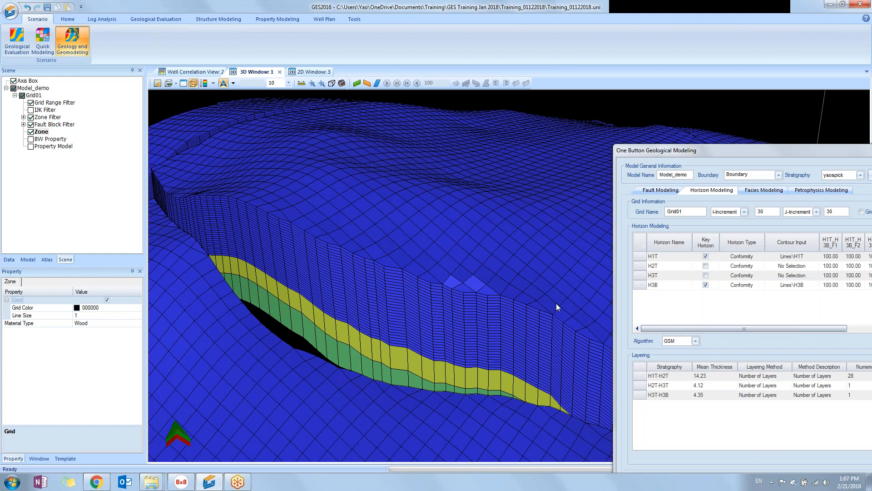
Step: Go to the facies modeling settings and choose Facies as the facies log for the block wells
{"action": "left_click_drag", "start_coordinate": [699, 151], "coordinate": [609, 81]}
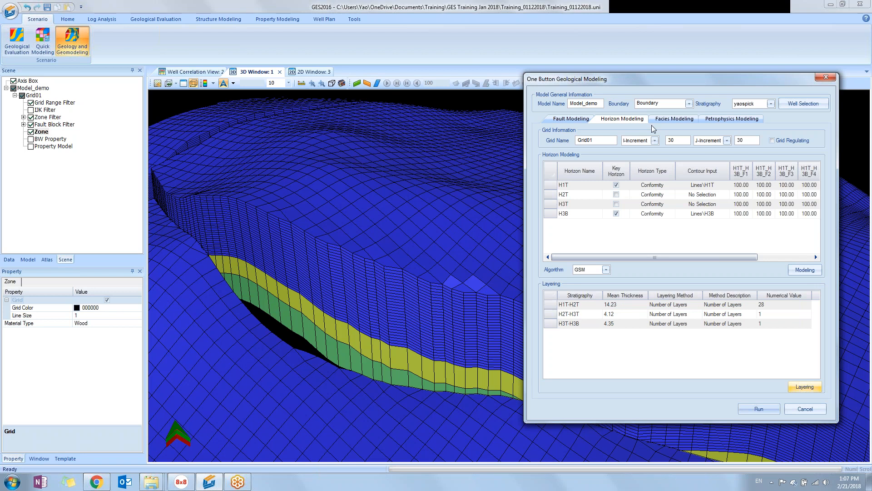
{"action": "left_click", "coordinate": [680, 121]}
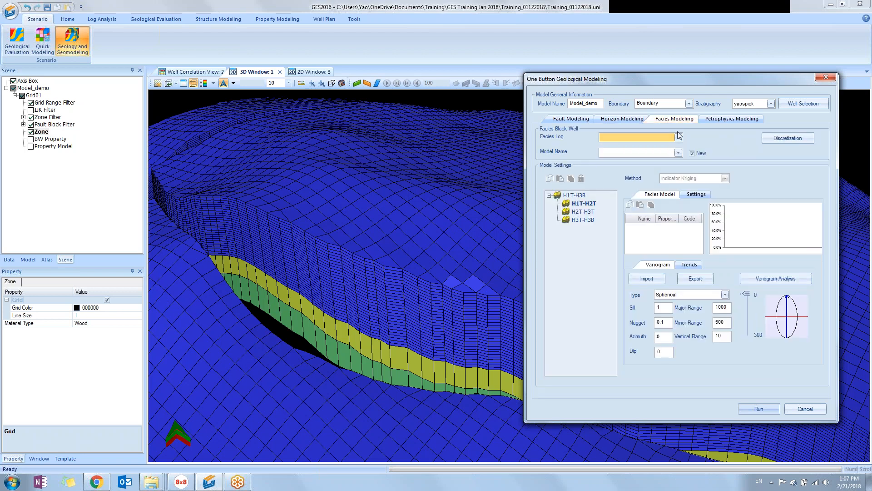
{"action": "left_click", "coordinate": [677, 138]}
{"action": "left_click", "coordinate": [678, 138]}
{"action": "left_click", "coordinate": [678, 137]}
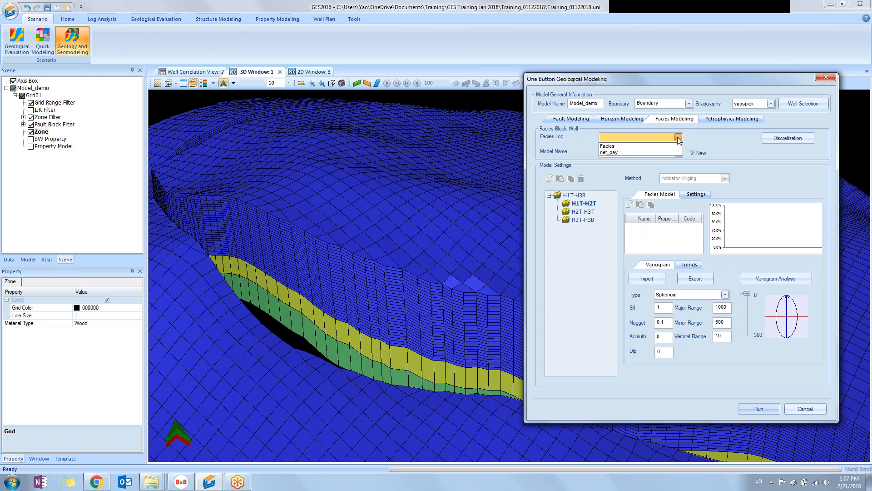
{"action": "left_click", "coordinate": [648, 147]}
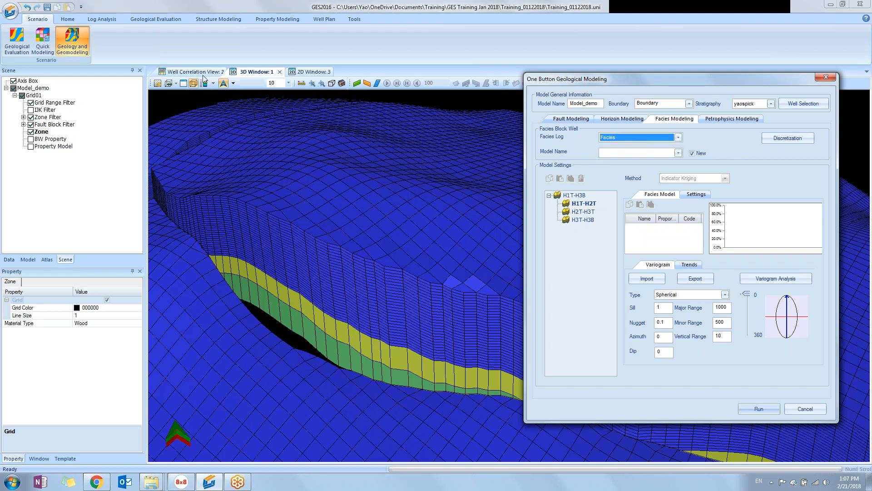
Step: Check the facies log against the well picks in the well correlation view and discretize it into block wells
{"action": "left_click", "coordinate": [195, 72]}
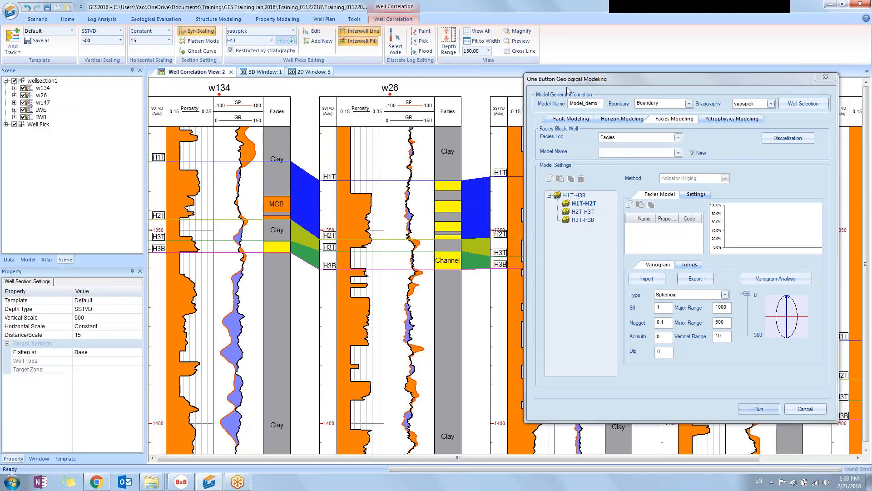
{"action": "left_click_drag", "start_coordinate": [567, 81], "coordinate": [567, 90]}
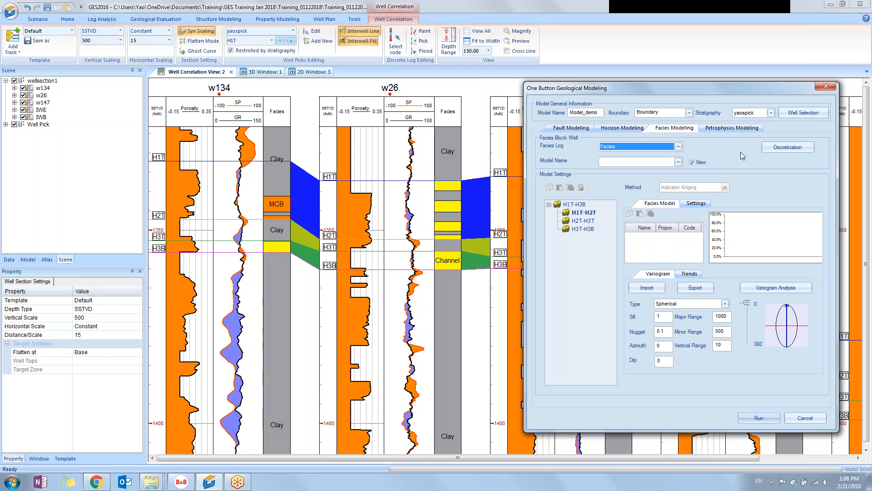
{"action": "left_click", "coordinate": [773, 149]}
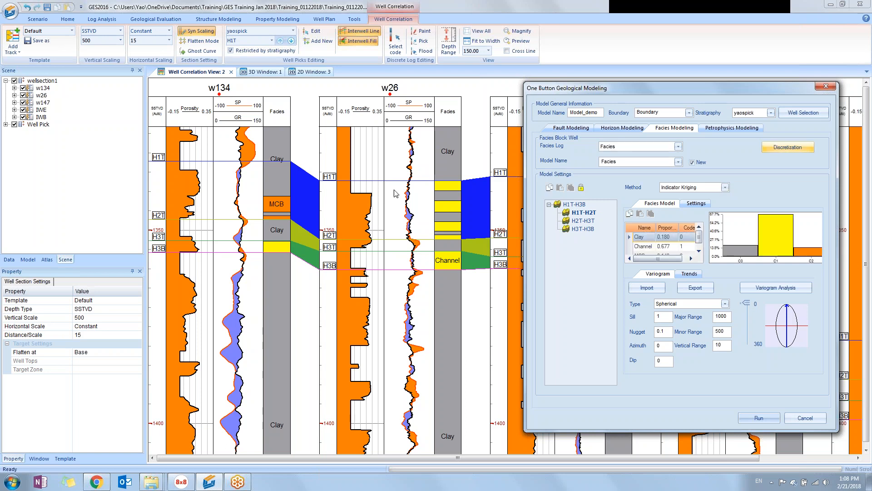
Step: Clear the zones from the 3D window and display Grid01's block-well Facies property for inspection
{"action": "left_click", "coordinate": [263, 72]}
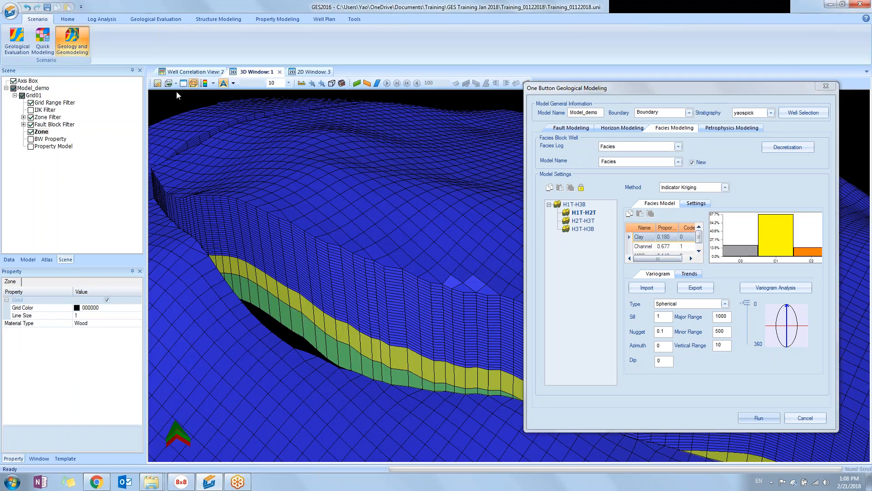
{"action": "left_click", "coordinate": [27, 259]}
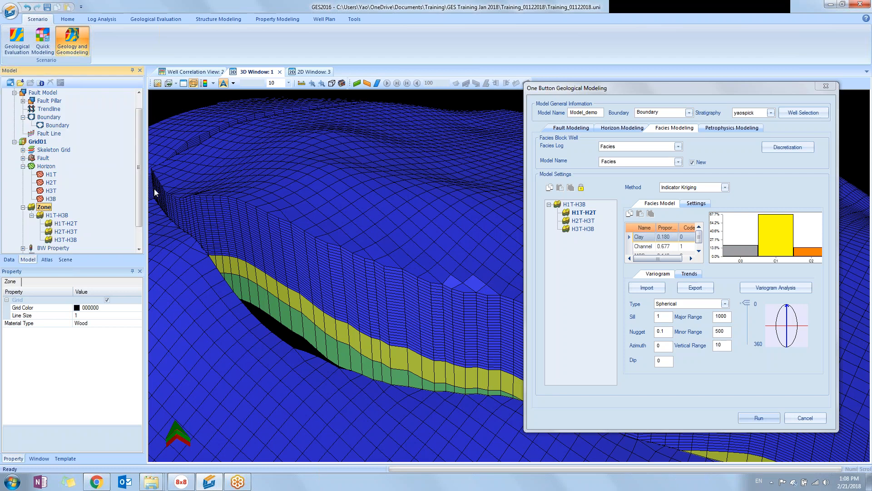
{"action": "left_click", "coordinate": [183, 83]}
{"action": "scroll", "coordinate": [83, 206], "scroll_direction": "down", "scroll_amount": 1}
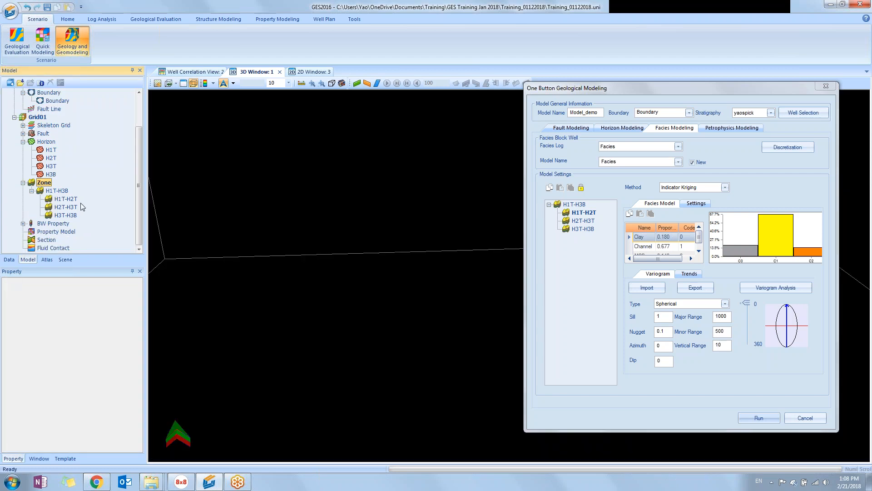
{"action": "left_click", "coordinate": [50, 224]}
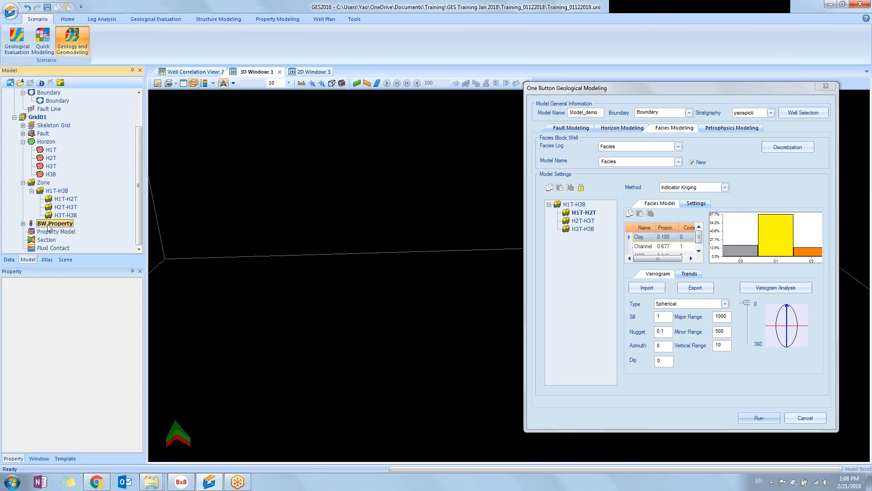
{"action": "left_click", "coordinate": [23, 224]}
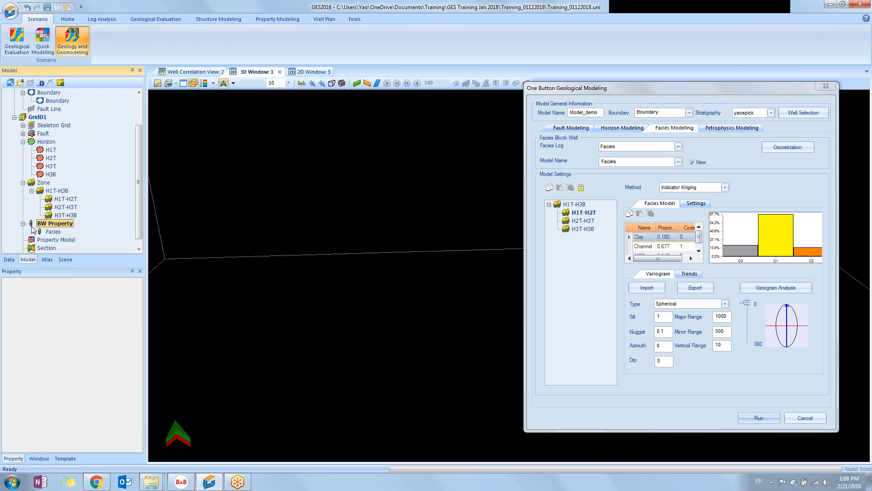
{"action": "left_click_drag", "start_coordinate": [53, 232], "coordinate": [222, 237]}
{"action": "left_click_drag", "start_coordinate": [636, 90], "coordinate": [781, 220]}
{"action": "left_click_drag", "start_coordinate": [577, 258], "coordinate": [473, 344]}
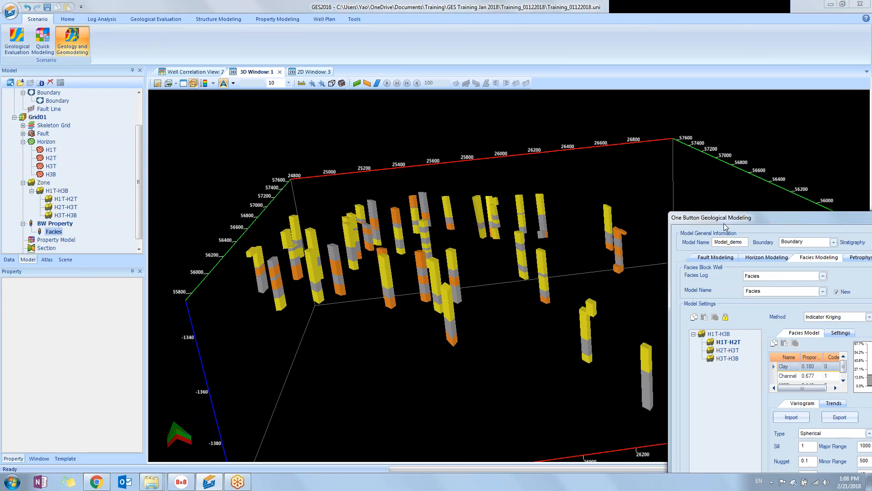
Step: Lock the H2T-H3T and H3T-H3B zones in the facies model settings
{"action": "left_click_drag", "start_coordinate": [724, 223], "coordinate": [535, 79]}
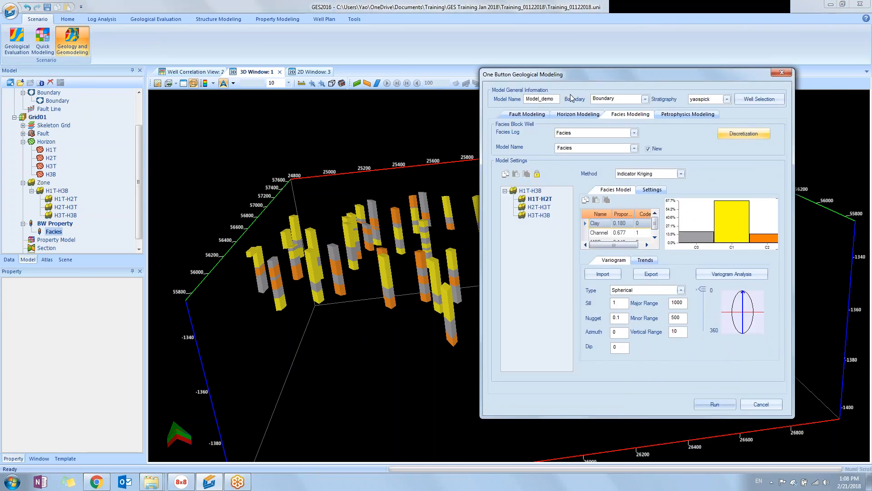
{"action": "left_click_drag", "start_coordinate": [572, 75], "coordinate": [640, 84]}
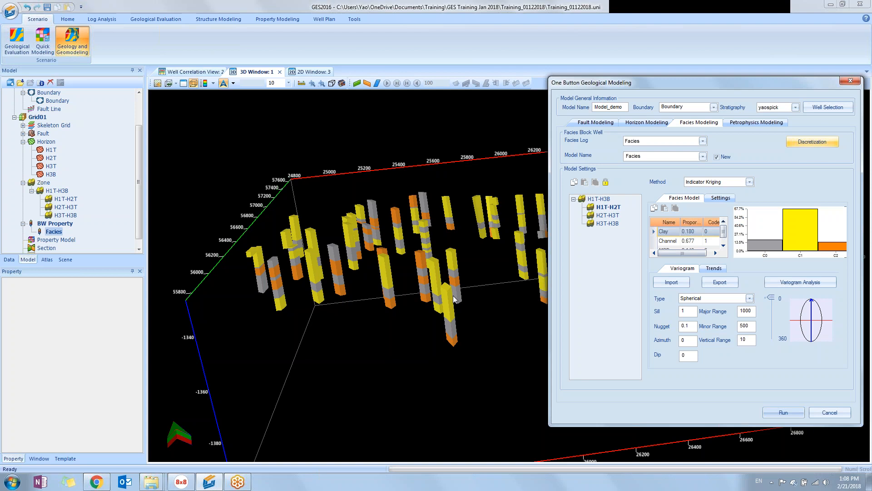
{"action": "left_click", "coordinate": [615, 217]}
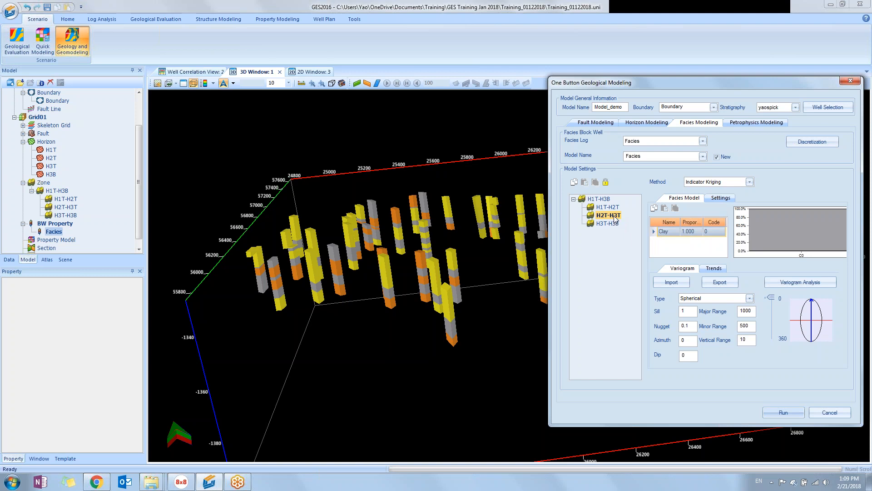
{"action": "left_click", "coordinate": [606, 183]}
{"action": "left_click", "coordinate": [615, 223]}
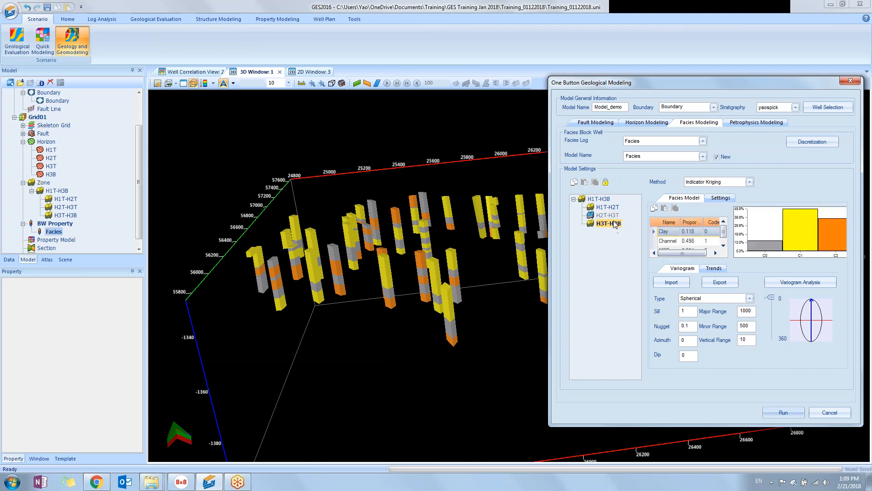
{"action": "left_click", "coordinate": [606, 182]}
Step: Set the facies modeling method for zone H1T-H2T to Sequential Indicator Simulation
{"action": "left_click", "coordinate": [616, 209]}
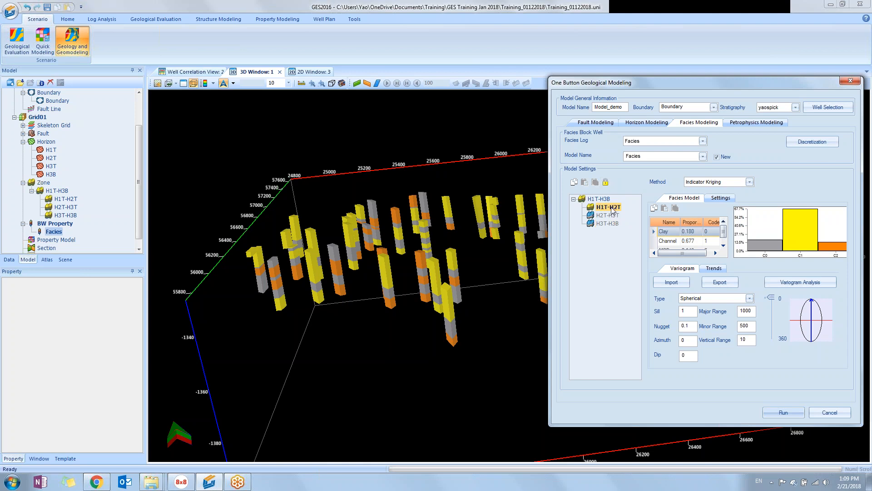
{"action": "left_click_drag", "start_coordinate": [681, 87], "coordinate": [612, 62]}
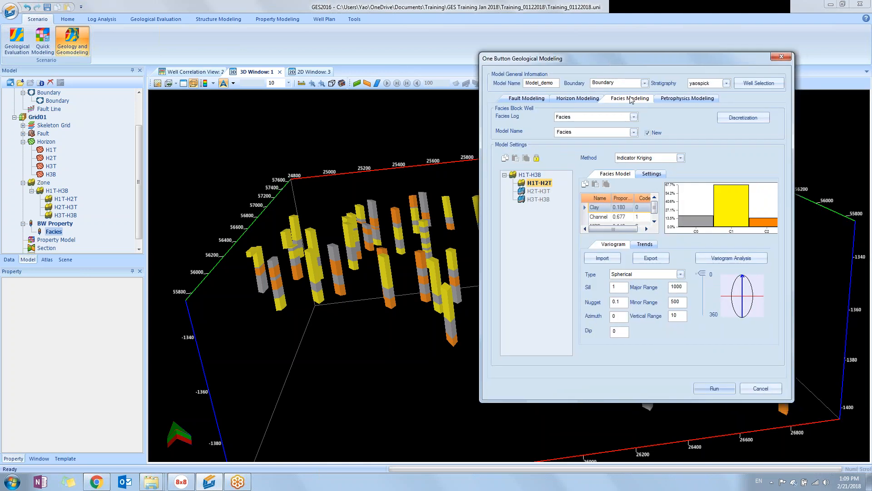
{"action": "left_click", "coordinate": [681, 158]}
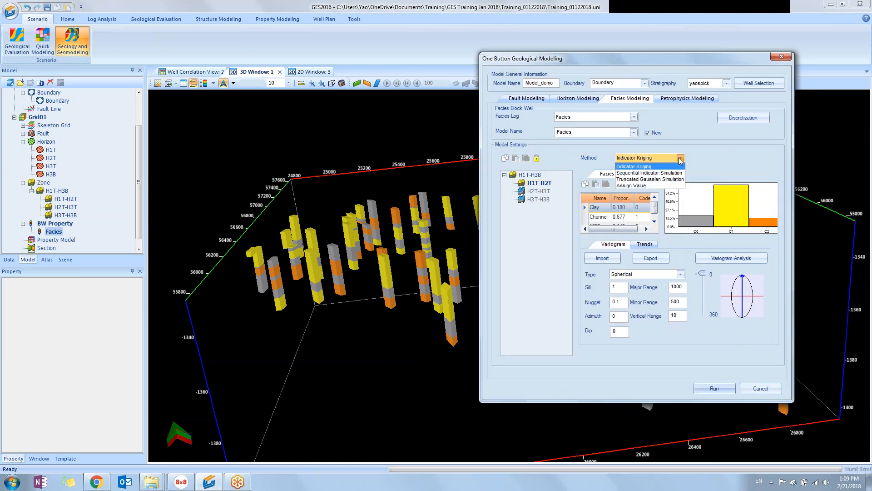
{"action": "left_click", "coordinate": [654, 175]}
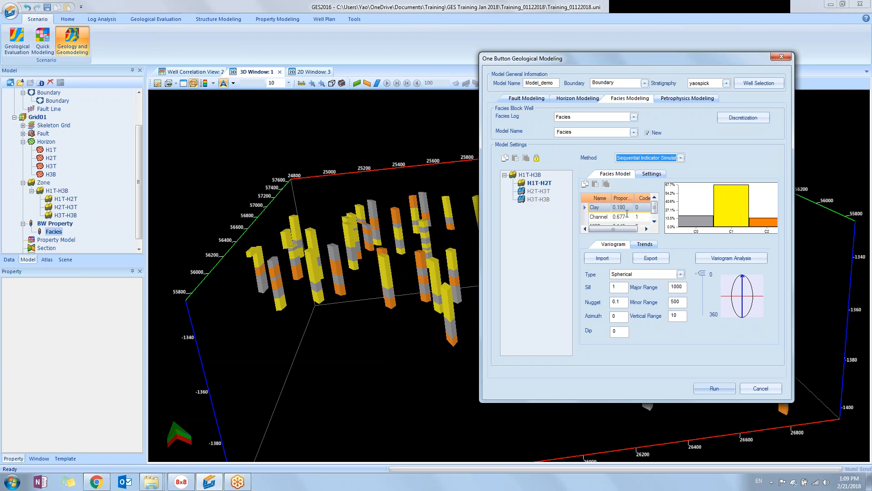
Step: Set the Channel facies proportion in zone H1T-H2T to 0.73 and review the other facies' proportions
{"action": "left_click", "coordinate": [630, 215]}
{"action": "left_click", "coordinate": [629, 215]}
{"action": "key", "text": "BackSpace"}
{"action": "key", "text": "BackSpace"}
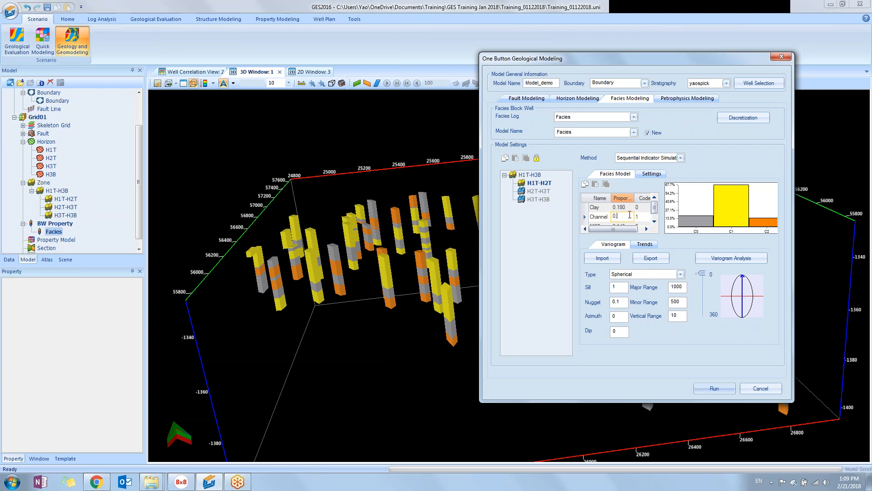
{"action": "type", "text": "73"}
{"action": "left_click_drag", "start_coordinate": [654, 212], "coordinate": [656, 220]}
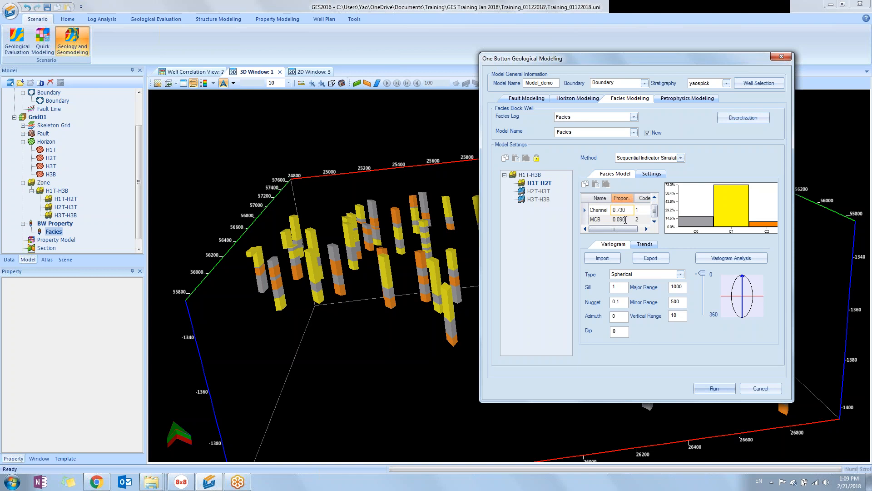
{"action": "left_click_drag", "start_coordinate": [654, 213], "coordinate": [655, 206]}
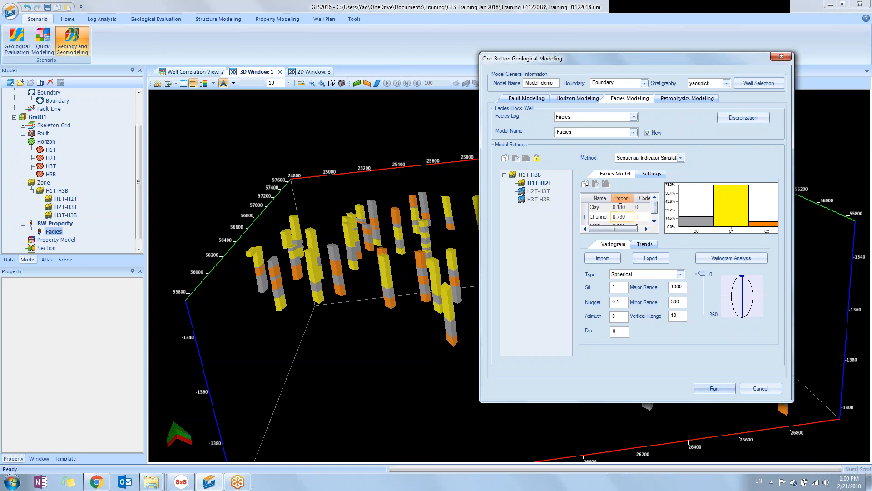
{"action": "left_click", "coordinate": [654, 221]}
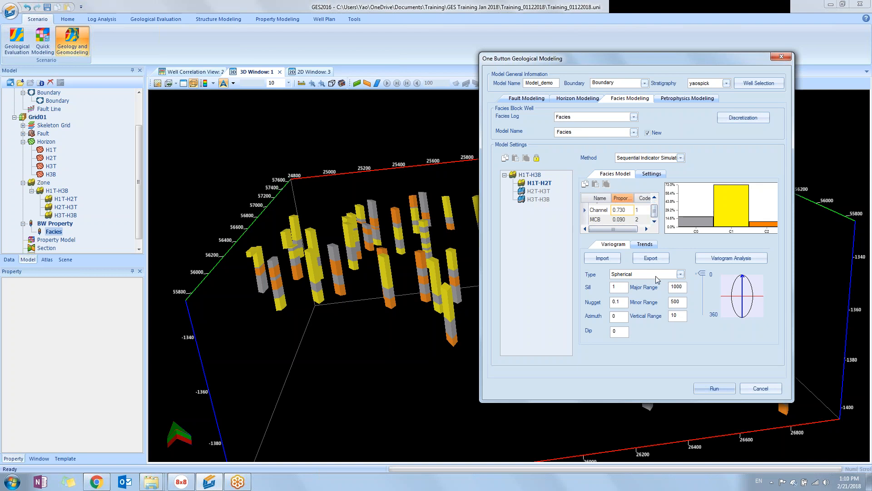
Step: Open the variogram analysis for the Clay facies of zone H1T-H2T and enlarge its window
{"action": "left_click_drag", "start_coordinate": [654, 208], "coordinate": [654, 202]}
{"action": "left_click", "coordinate": [583, 209]}
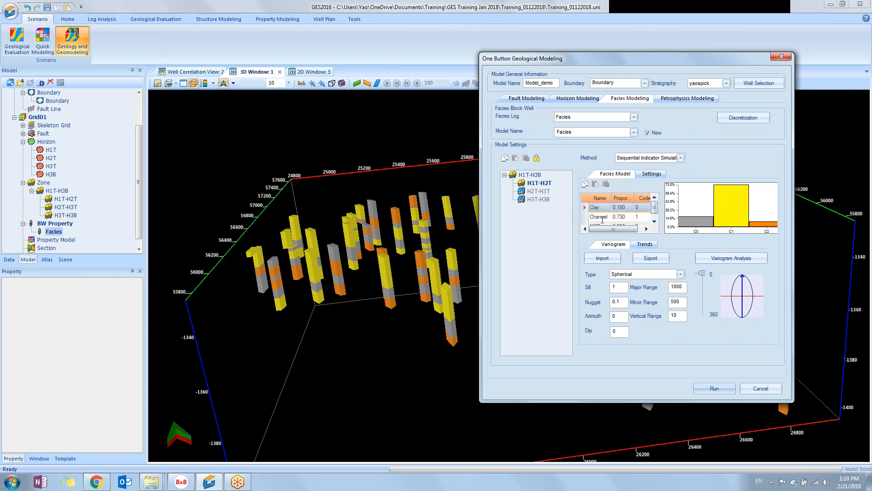
{"action": "left_click", "coordinate": [718, 259]}
{"action": "left_click_drag", "start_coordinate": [607, 129], "coordinate": [266, 74]}
{"action": "left_click_drag", "start_coordinate": [433, 272], "coordinate": [608, 398]}
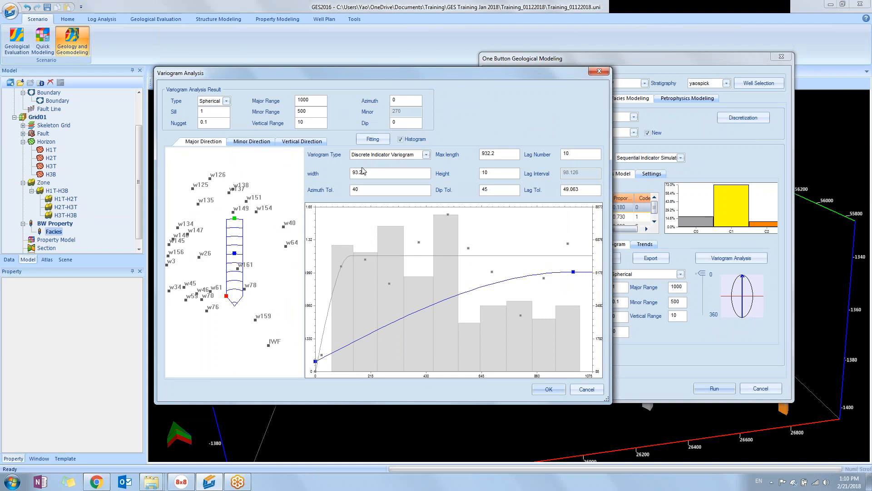
Step: Close the variogram analysis and set the Channel facies variogram ranges to 530 major, 430 minor and 6 vertical
{"action": "left_click", "coordinate": [599, 71]}
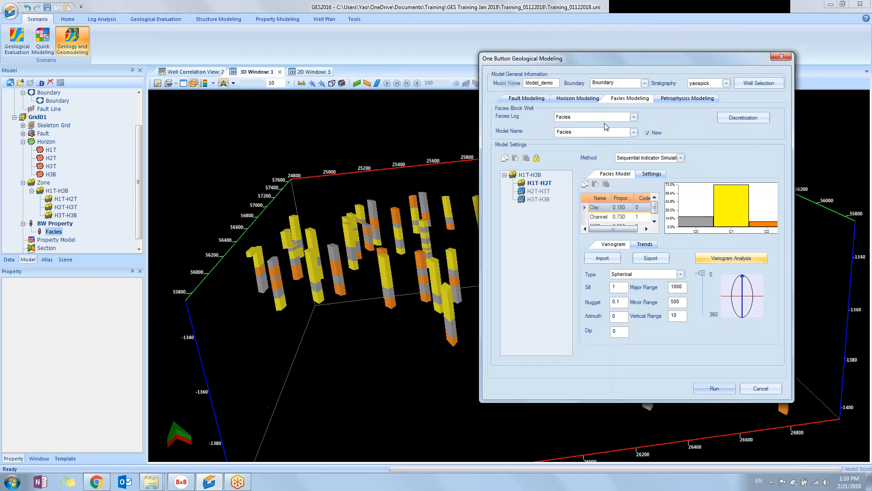
{"action": "left_click", "coordinate": [585, 217]}
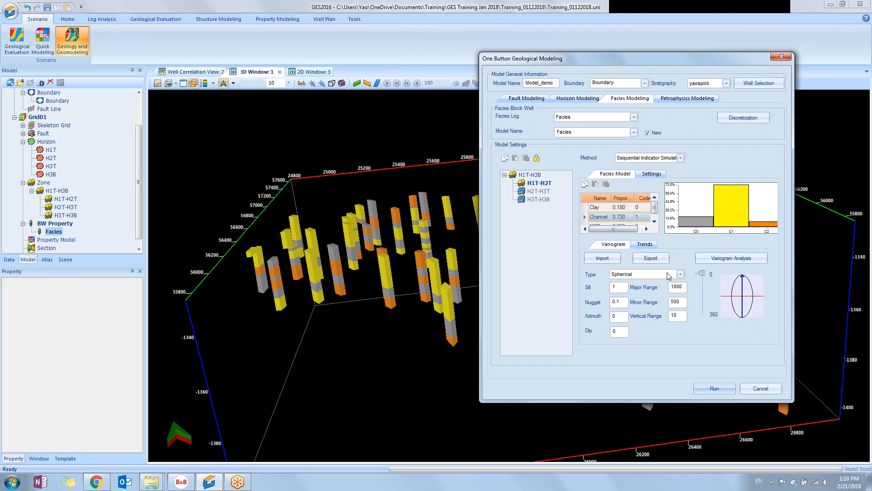
{"action": "double_click", "coordinate": [684, 287]}
{"action": "type", "text": "530"}
{"action": "double_click", "coordinate": [675, 301]}
{"action": "type", "text": "430"}
{"action": "double_click", "coordinate": [677, 315]}
{"action": "type", "text": "6"}
Step: Set the Channel facies variogram's nugget to 0 and its azimuth to 175
{"action": "double_click", "coordinate": [616, 301]}
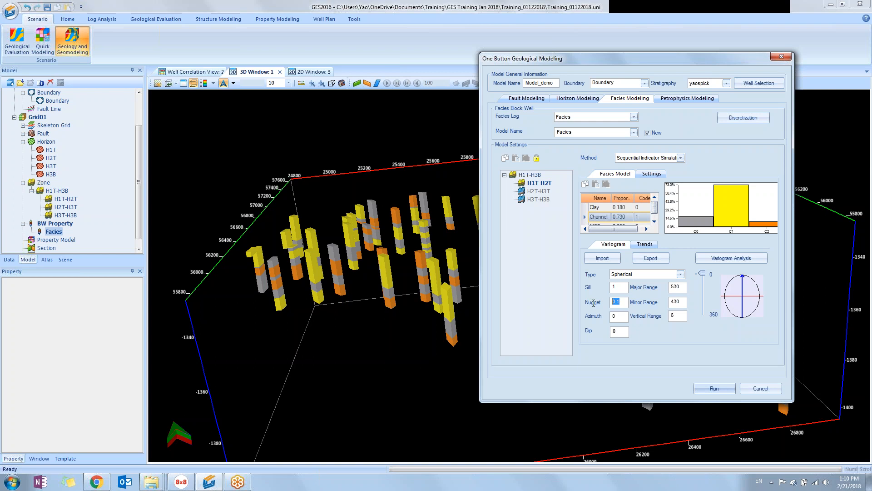
{"action": "type", "text": "0"}
{"action": "key", "text": "Tab"}
{"action": "type", "text": "175"}
Step: Set the MCB facies variogram ranges in zone H1T-H2T to 480 major, 420 minor and 4 vertical
{"action": "left_click_drag", "start_coordinate": [654, 208], "coordinate": [656, 217]}
{"action": "left_click", "coordinate": [593, 222]}
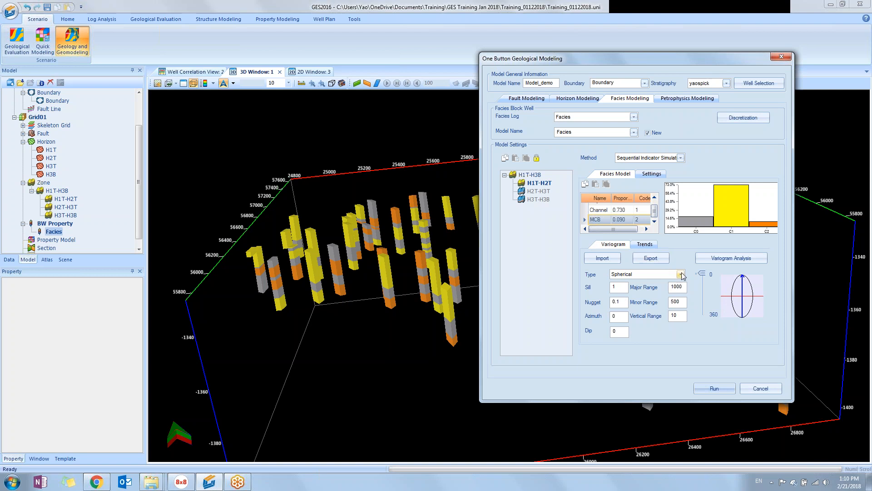
{"action": "left_click_drag", "start_coordinate": [686, 286], "coordinate": [648, 287]}
{"action": "type", "text": "480"}
{"action": "left_click_drag", "start_coordinate": [681, 305], "coordinate": [664, 305]}
{"action": "type", "text": "420"}
{"action": "left_click_drag", "start_coordinate": [684, 316], "coordinate": [661, 318]}
{"action": "type", "text": "4"}
Step: Set the MCB facies variogram's nugget to 0 and its azimuth to 175
{"action": "left_click_drag", "start_coordinate": [624, 302], "coordinate": [595, 320]}
{"action": "type", "text": "0"}
{"action": "type", "text": "175"}
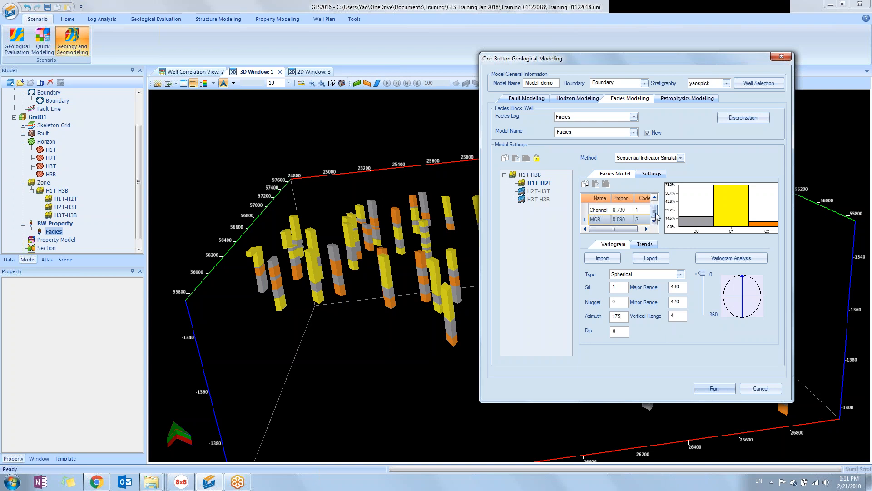
Step: Turn on Reduce Noise in the simulation settings of zone H1T-H2T and return to the facies model parameters
{"action": "left_click", "coordinate": [654, 176]}
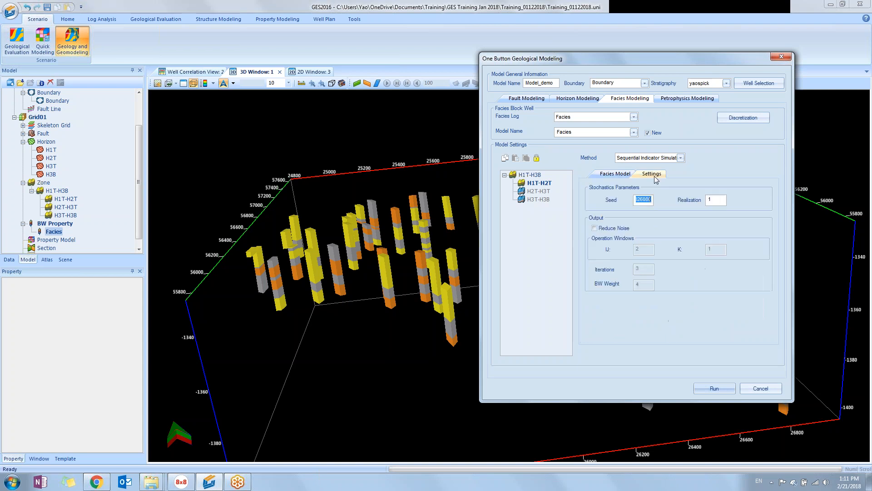
{"action": "left_click", "coordinate": [612, 230]}
{"action": "left_click", "coordinate": [624, 177]}
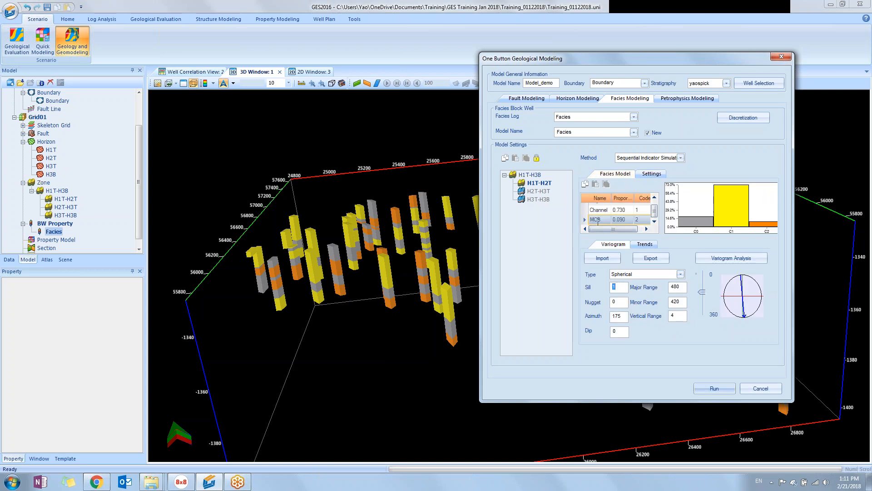
Step: Use zone1_Facies_Zone_Surface as the facies map data in the trends of zone H1T-H2T
{"action": "left_click", "coordinate": [646, 245]}
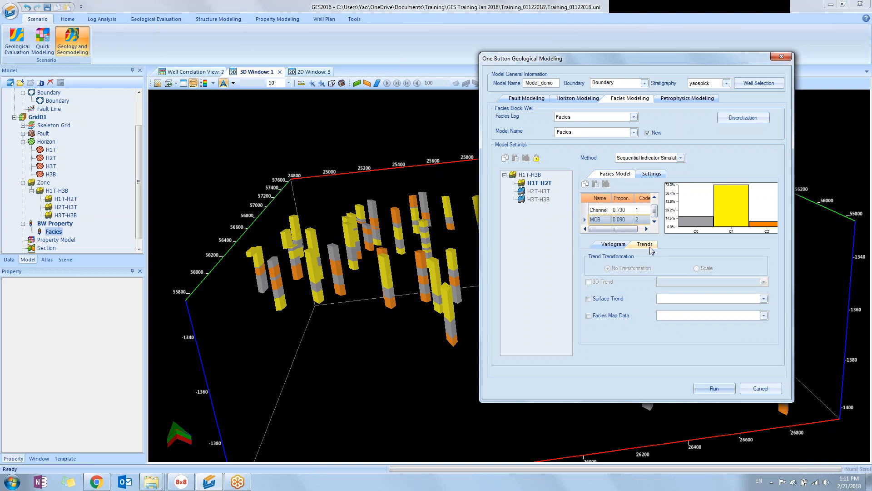
{"action": "left_click", "coordinate": [618, 318]}
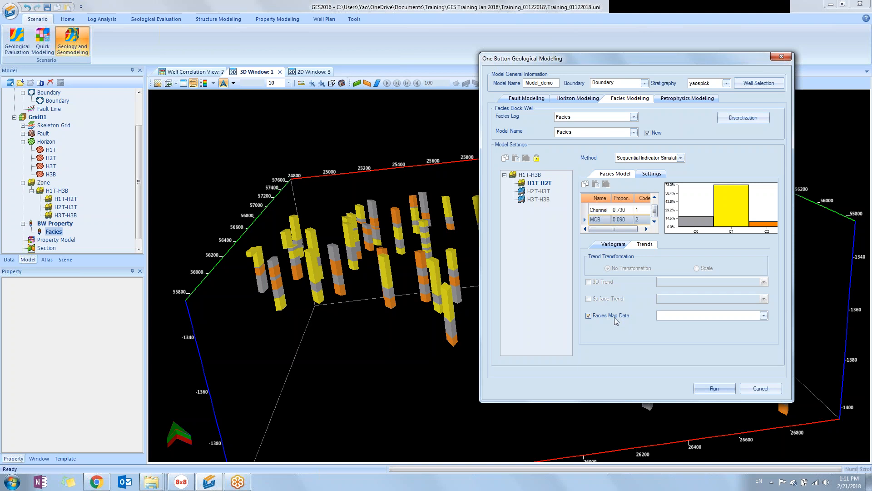
{"action": "left_click", "coordinate": [764, 316]}
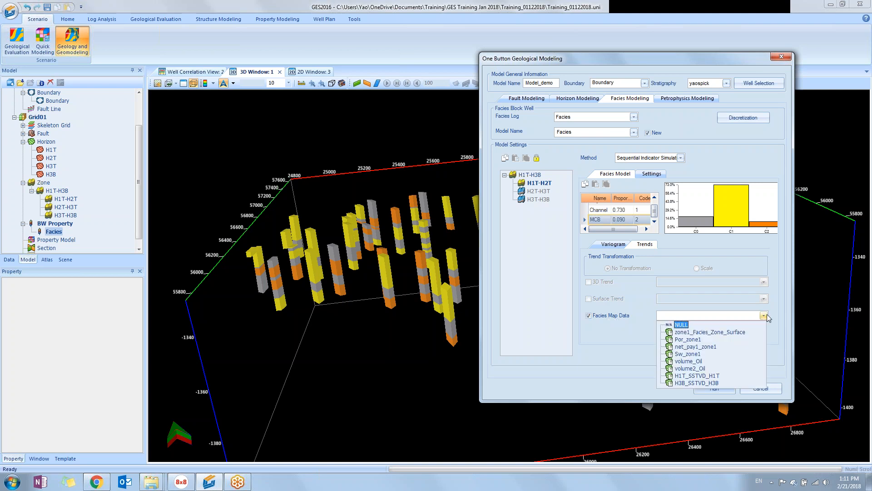
{"action": "left_click", "coordinate": [732, 332]}
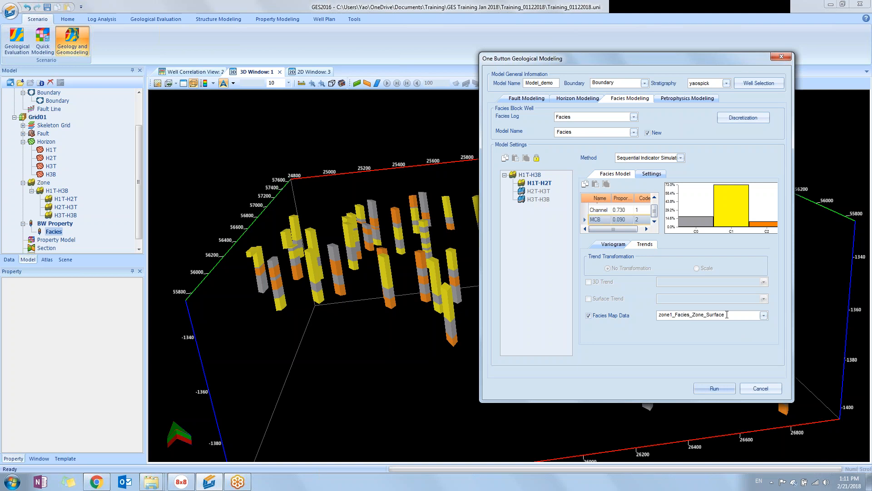
Step: Run the facies modeling and close the One Button Geological Modeling dialog once it has finished
{"action": "left_click_drag", "start_coordinate": [625, 64], "coordinate": [514, 53]}
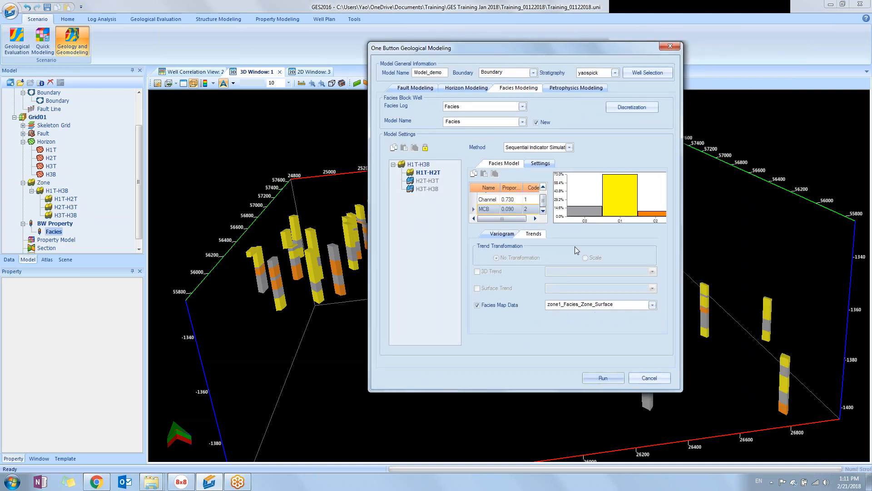
{"action": "left_click", "coordinate": [603, 377]}
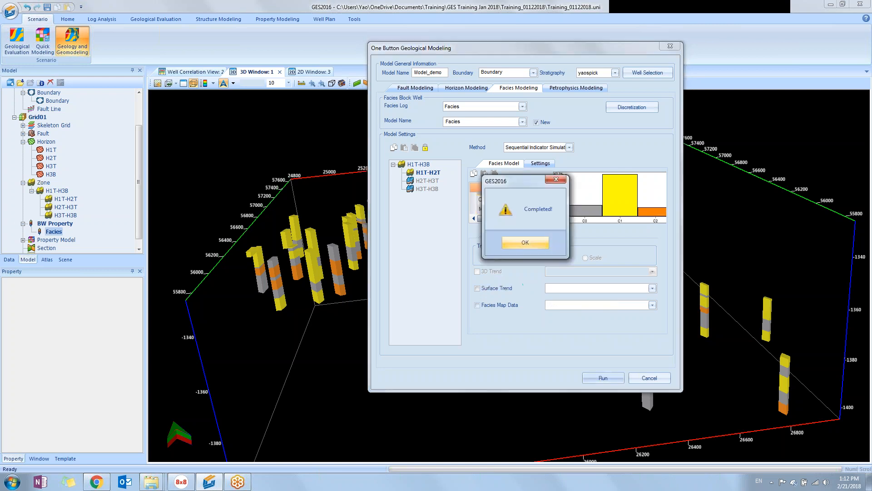
{"action": "left_click", "coordinate": [535, 245]}
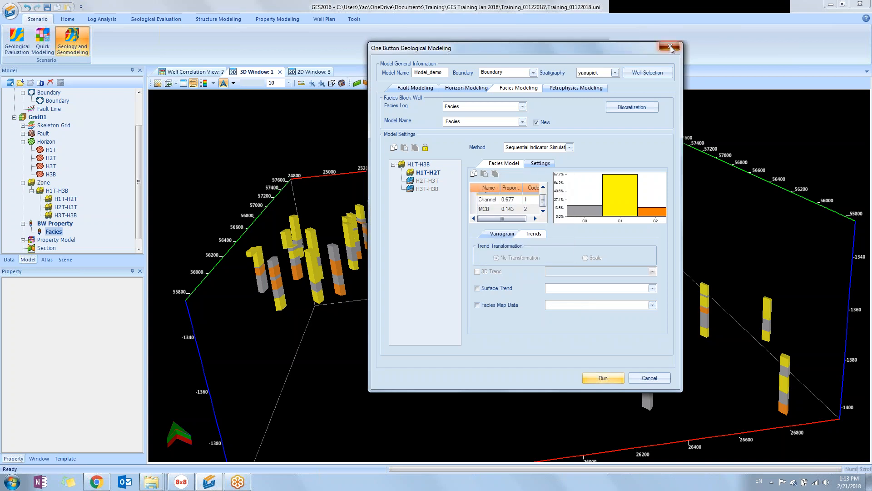
{"action": "left_click", "coordinate": [669, 46]}
Step: Clear the 3D window and display Grid01's Facies property model in it, seen from above
{"action": "left_click", "coordinate": [182, 85]}
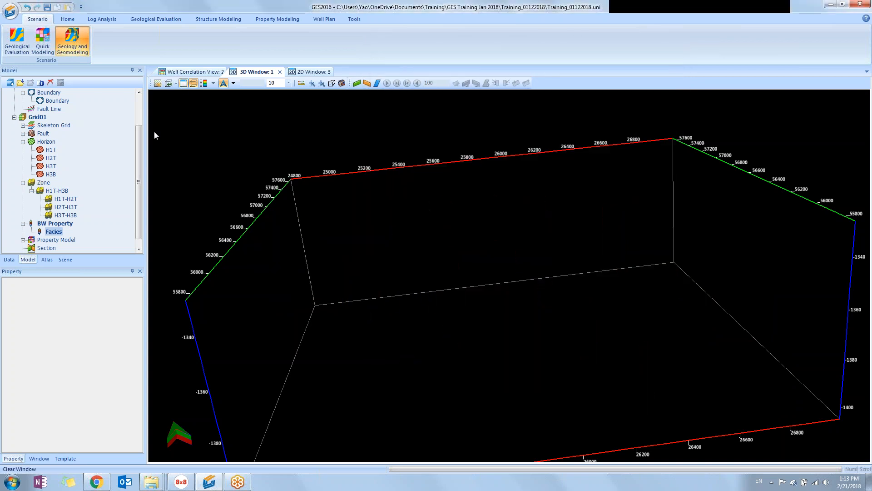
{"action": "scroll", "coordinate": [78, 201], "scroll_direction": "down", "scroll_amount": 1}
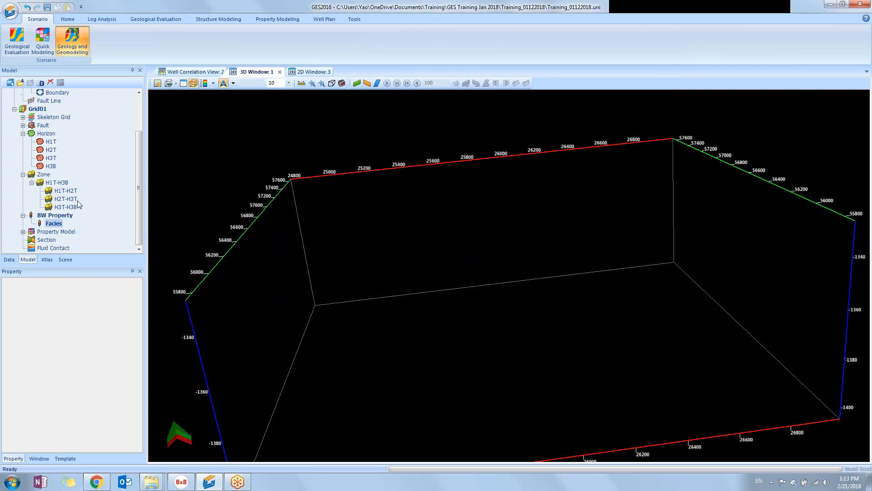
{"action": "left_click", "coordinate": [23, 231]}
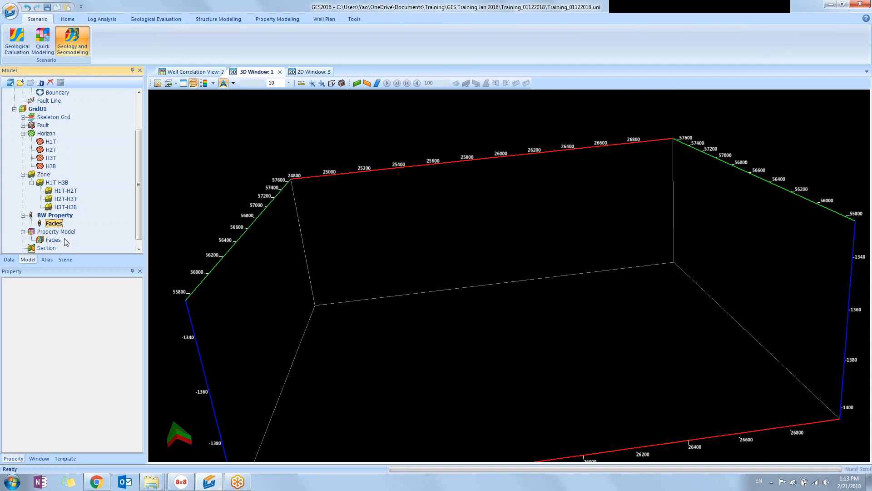
{"action": "left_click", "coordinate": [59, 241]}
{"action": "left_click_drag", "start_coordinate": [58, 239], "coordinate": [258, 231]}
{"action": "left_click_drag", "start_coordinate": [444, 241], "coordinate": [491, 266]}
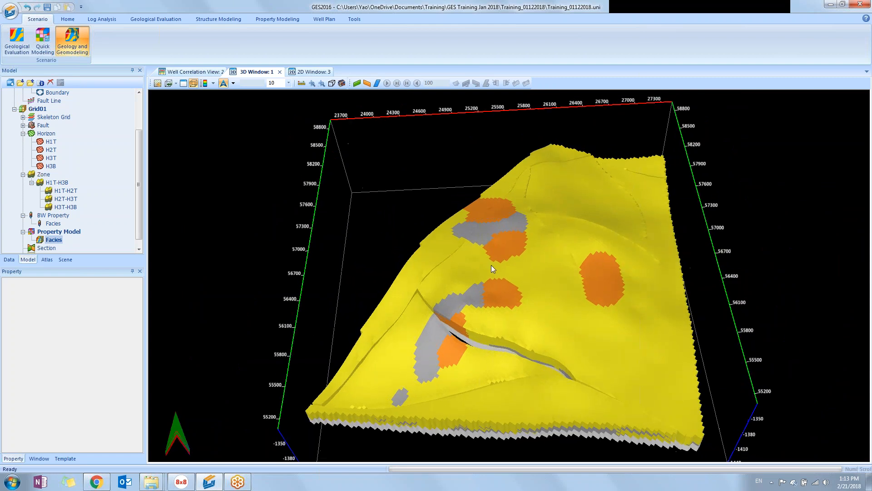
Step: Close the well correlation view and display the zone1_Facies_Zone_Surface map in the 2D window
{"action": "left_click", "coordinate": [222, 72]}
{"action": "left_click", "coordinate": [231, 73]}
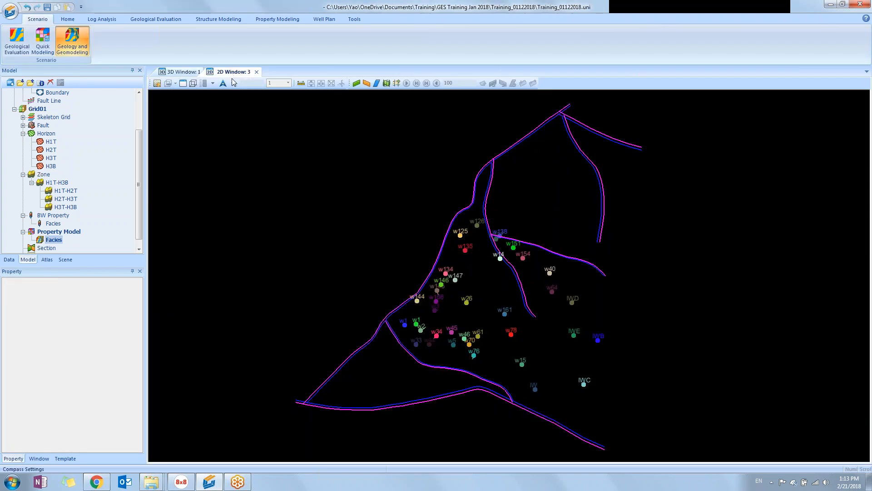
{"action": "left_click", "coordinate": [184, 74]}
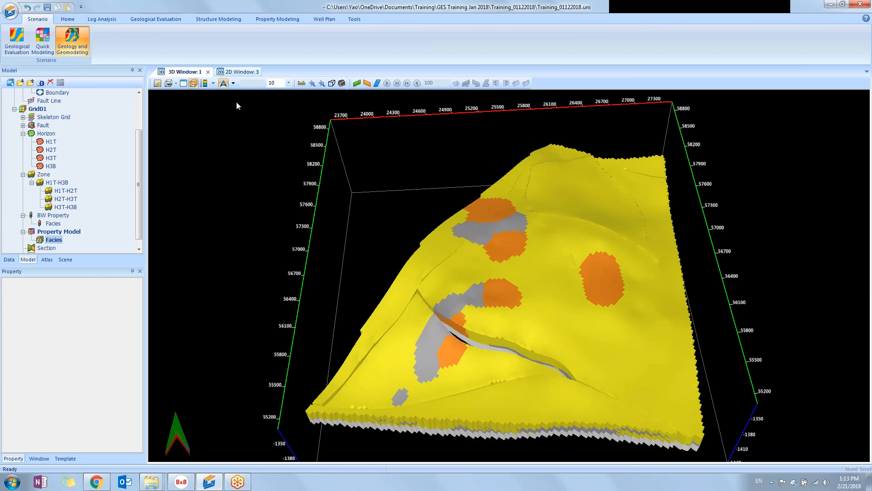
{"action": "left_click", "coordinate": [237, 72]}
{"action": "scroll", "coordinate": [11, 215], "scroll_direction": "down", "scroll_amount": 1}
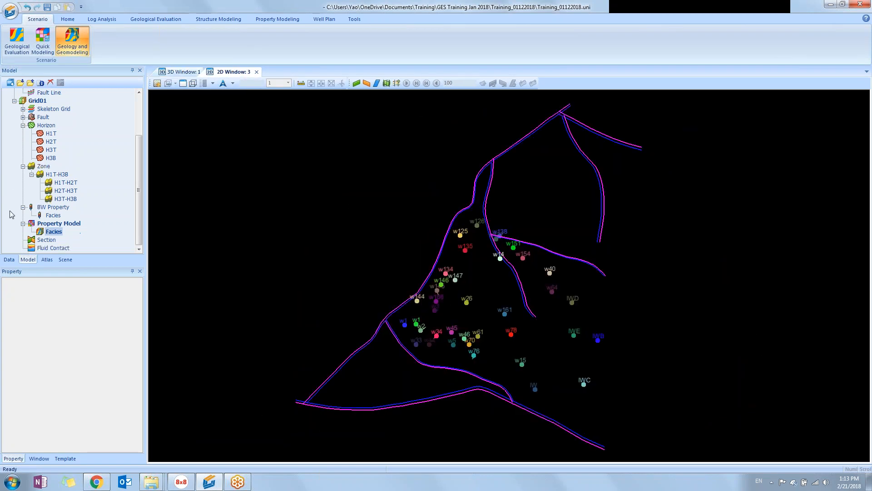
{"action": "left_click", "coordinate": [9, 260]}
{"action": "left_click", "coordinate": [6, 131]}
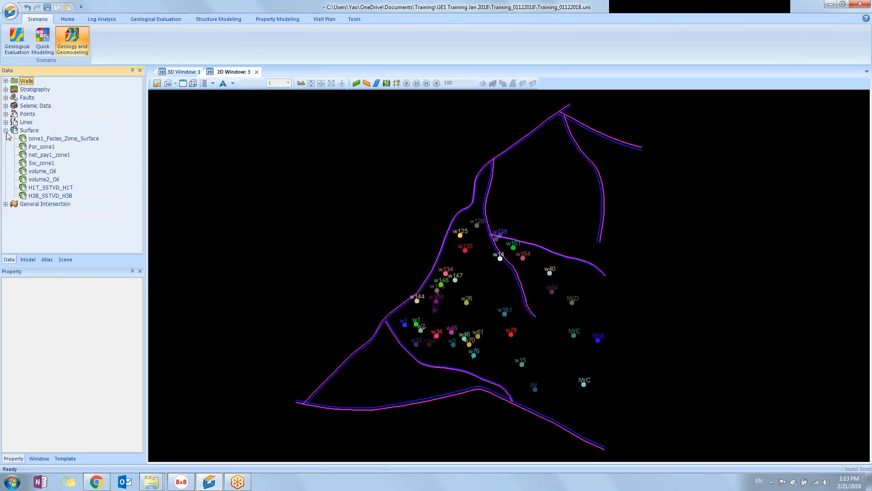
{"action": "left_click_drag", "start_coordinate": [91, 138], "coordinate": [425, 238]}
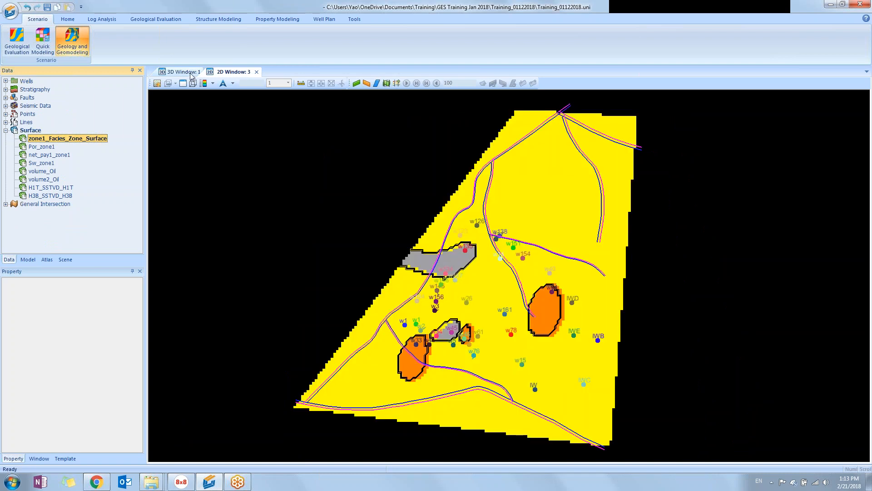
Step: Tile the 3D and 2D windows vertically and compare the facies model with the input facies map
{"action": "left_click", "coordinate": [68, 19]}
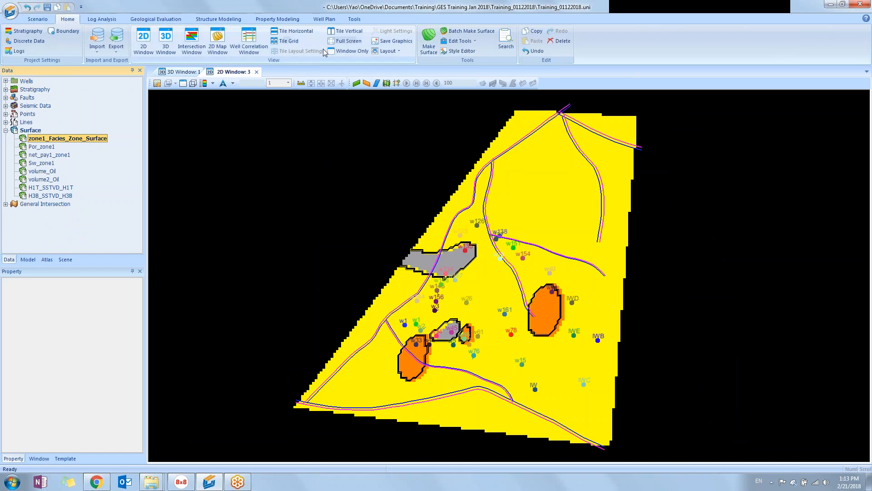
{"action": "left_click", "coordinate": [345, 32]}
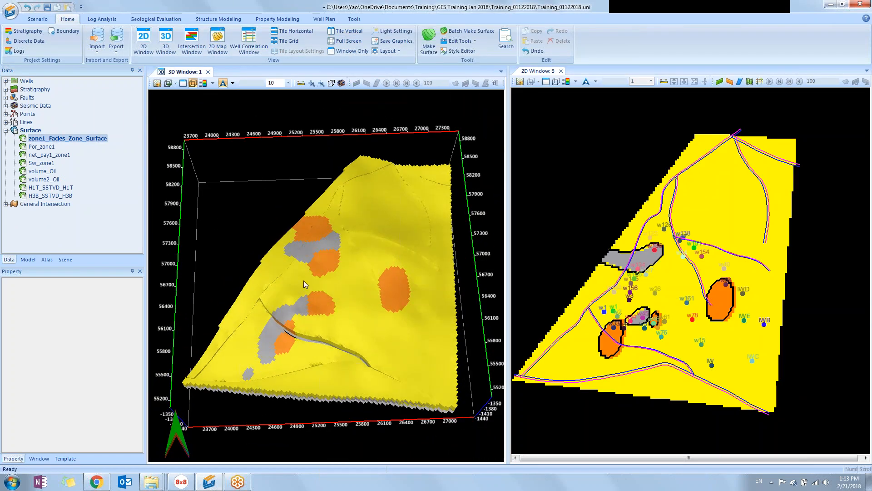
{"action": "left_click_drag", "start_coordinate": [304, 280], "coordinate": [299, 308]}
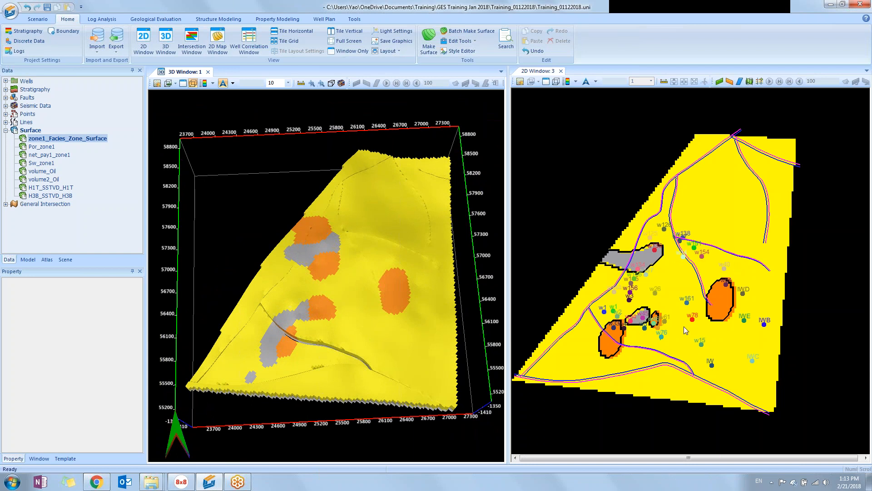
{"action": "left_click_drag", "start_coordinate": [358, 353], "coordinate": [339, 319]}
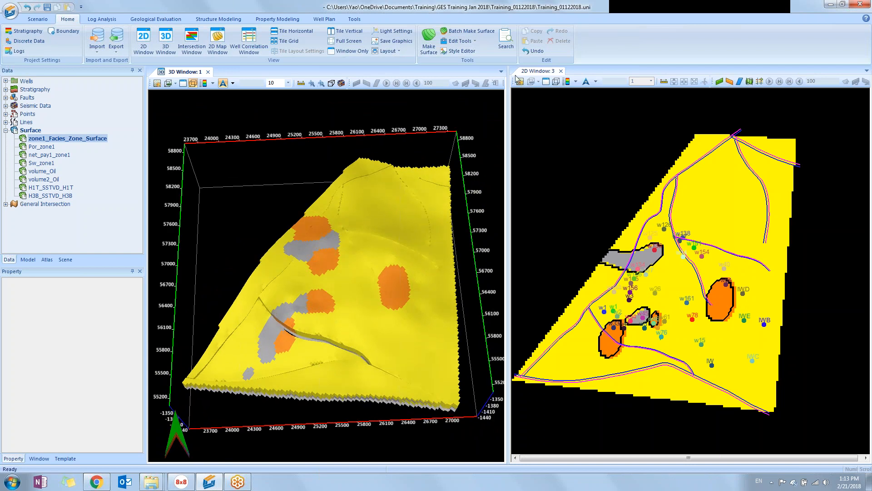
Step: Dock the 2D window back beside the 3D window as a tab and bring the 3D facies model to the front
{"action": "left_click_drag", "start_coordinate": [538, 71], "coordinate": [254, 75]}
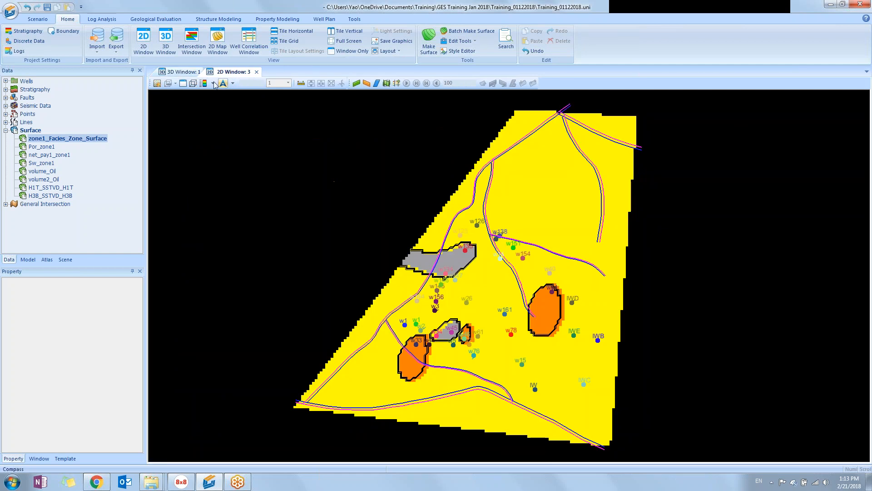
{"action": "left_click", "coordinate": [184, 72]}
{"action": "scroll", "coordinate": [530, 258], "scroll_direction": "up", "scroll_amount": 3}
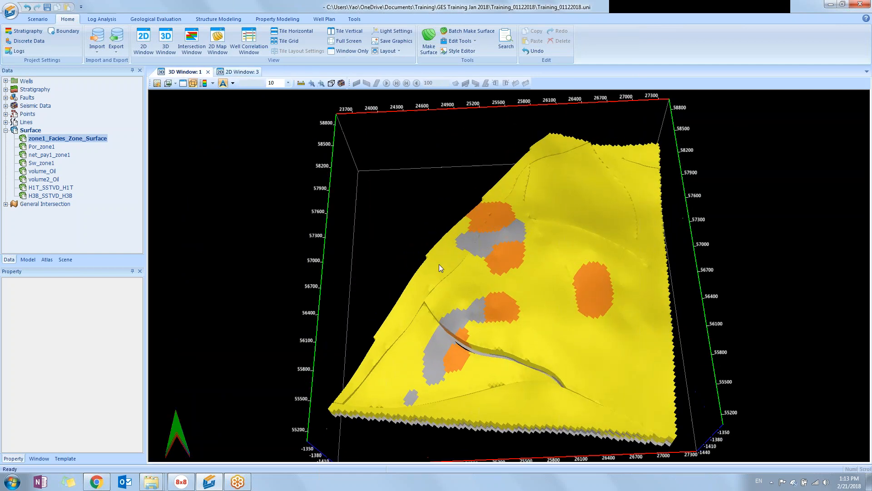
Step: Enable the Model View Tool, play the facies model layer by layer in the K direction, and return to the full model
{"action": "left_click", "coordinate": [355, 19]}
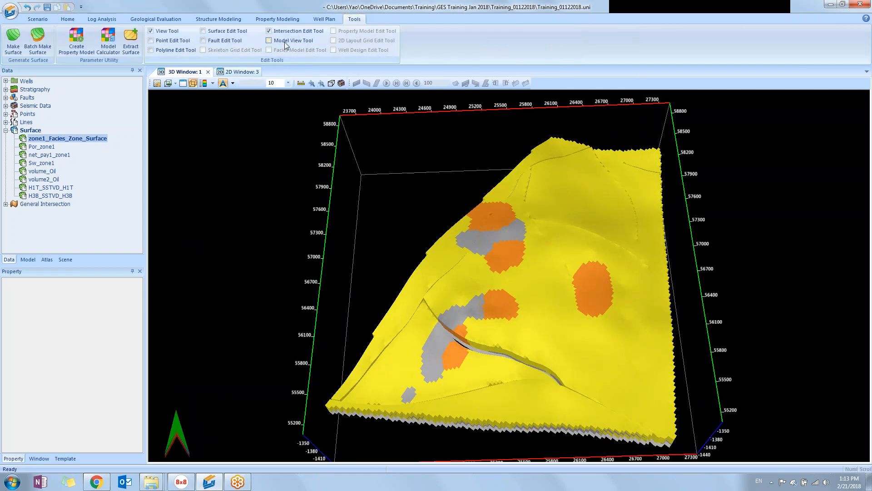
{"action": "left_click", "coordinate": [281, 42]}
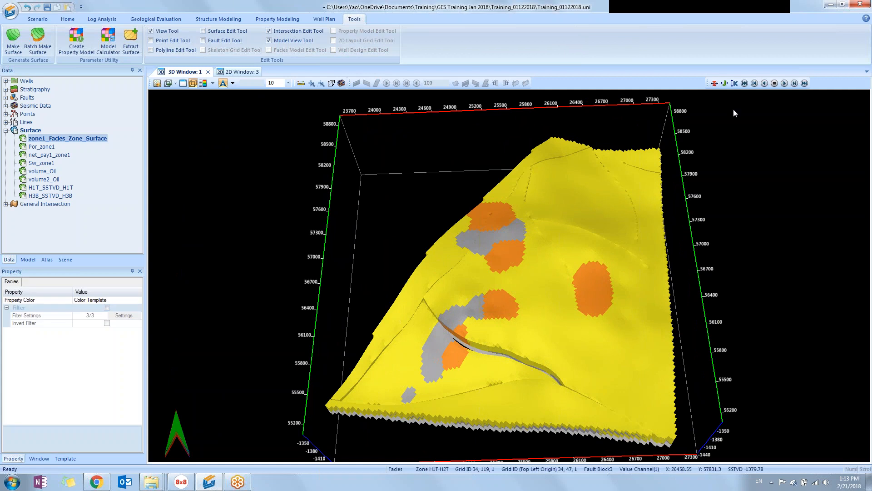
{"action": "left_click", "coordinate": [735, 84]}
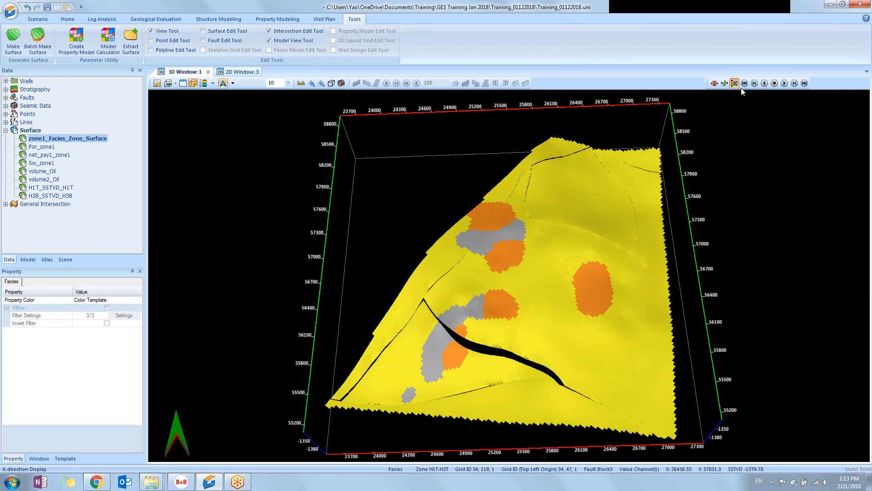
{"action": "left_click", "coordinate": [785, 84]}
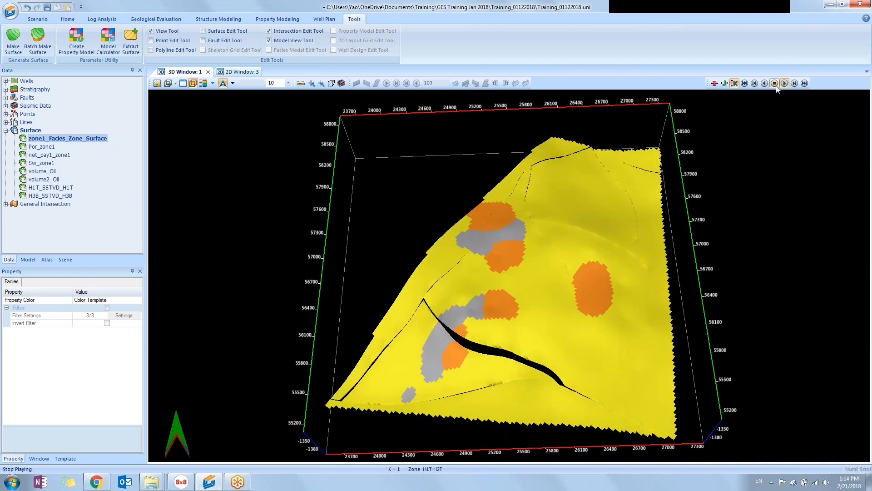
{"action": "left_click", "coordinate": [735, 84]}
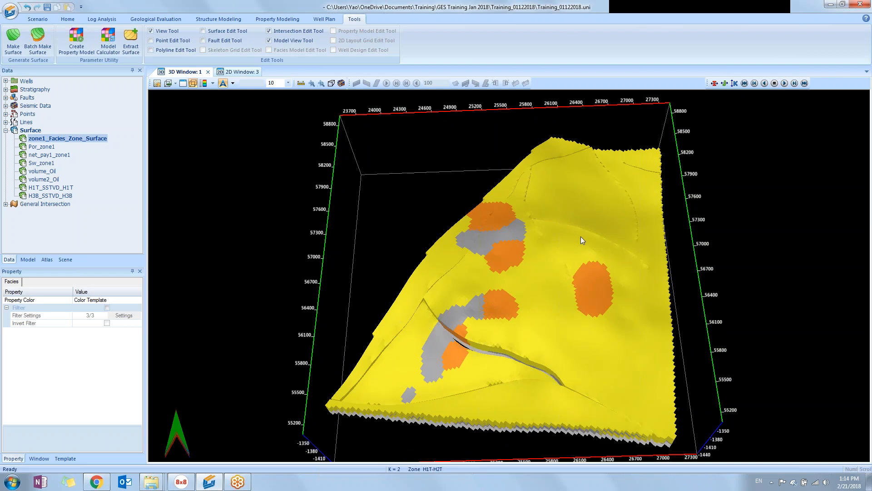
{"action": "left_click_drag", "start_coordinate": [578, 232], "coordinate": [578, 230]}
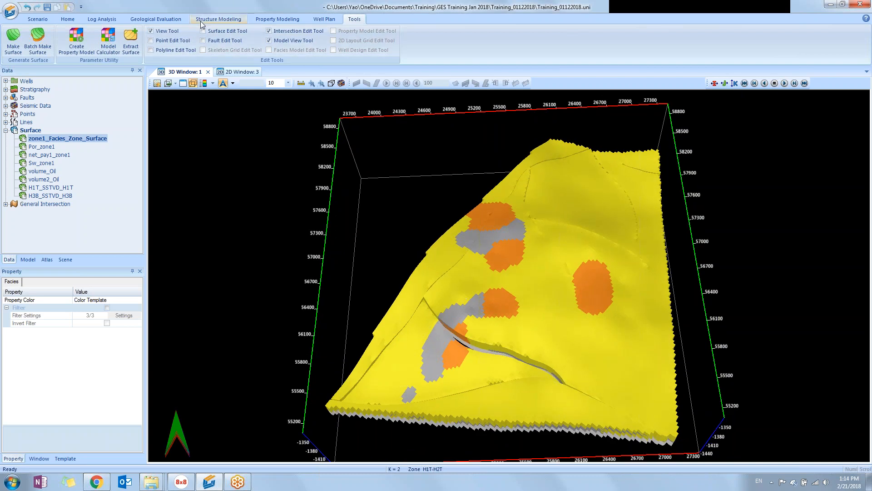
Step: Reopen One Button modeling and discretize the Porosity log into block wells for petrophysics modeling with the Arithmetic Average algorithm
{"action": "left_click", "coordinate": [241, 21]}
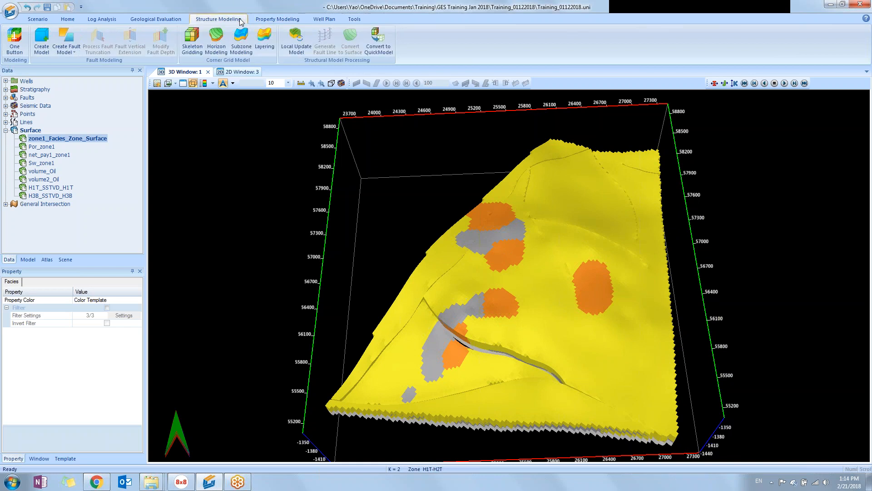
{"action": "left_click", "coordinate": [15, 41]}
{"action": "left_click_drag", "start_coordinate": [446, 63], "coordinate": [318, 70]}
{"action": "left_click", "coordinate": [425, 107]}
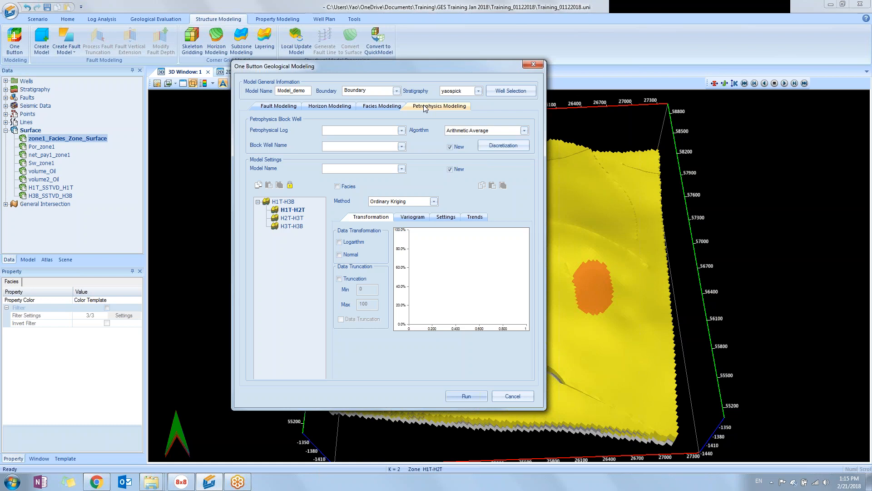
{"action": "left_click", "coordinate": [402, 132]}
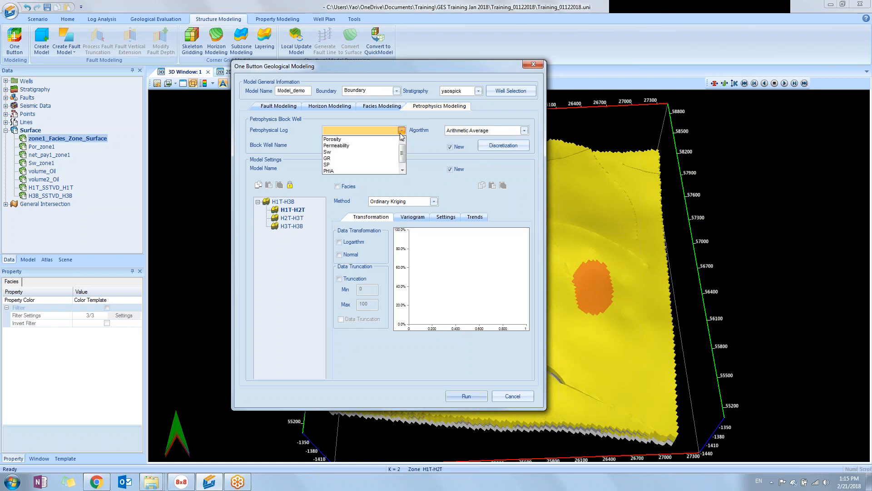
{"action": "left_click", "coordinate": [345, 139]}
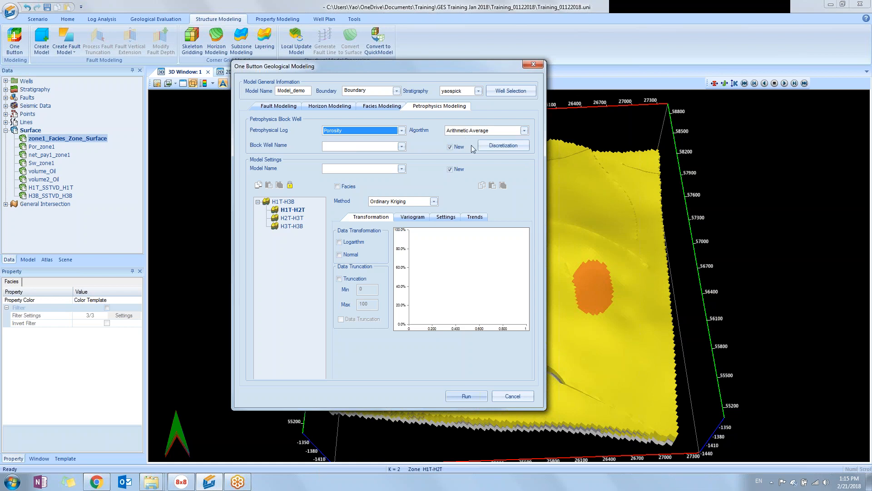
{"action": "left_click", "coordinate": [500, 148]}
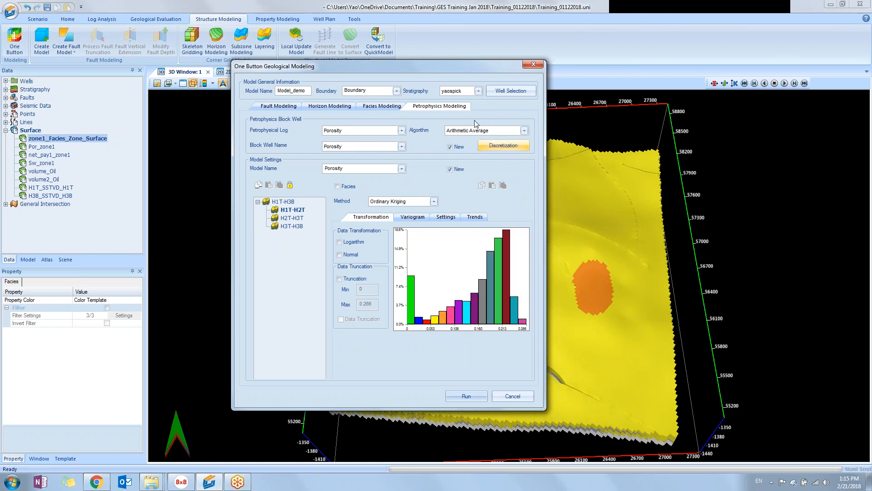
Step: Clear the 3D window and display the Porosity block wells of Grid01 to inspect the discretized values
{"action": "left_click_drag", "start_coordinate": [457, 71], "coordinate": [569, 235]}
{"action": "left_click", "coordinate": [244, 144]}
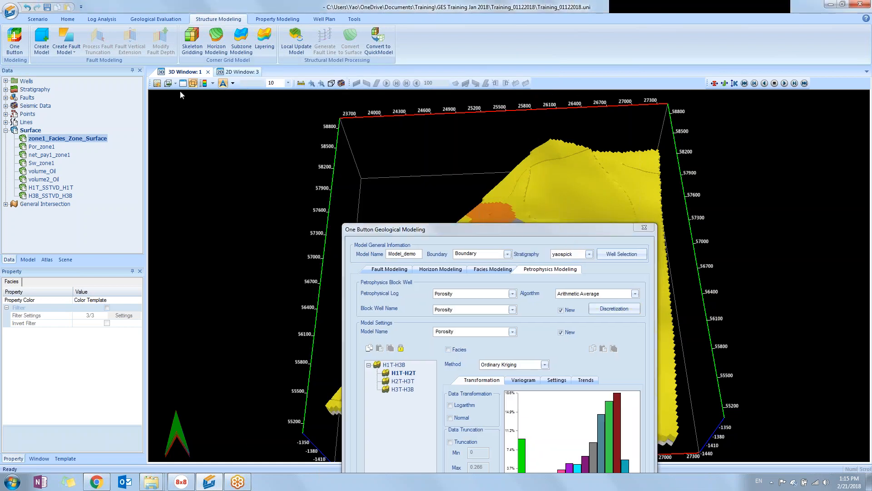
{"action": "left_click", "coordinate": [183, 84]}
{"action": "left_click", "coordinate": [30, 259]}
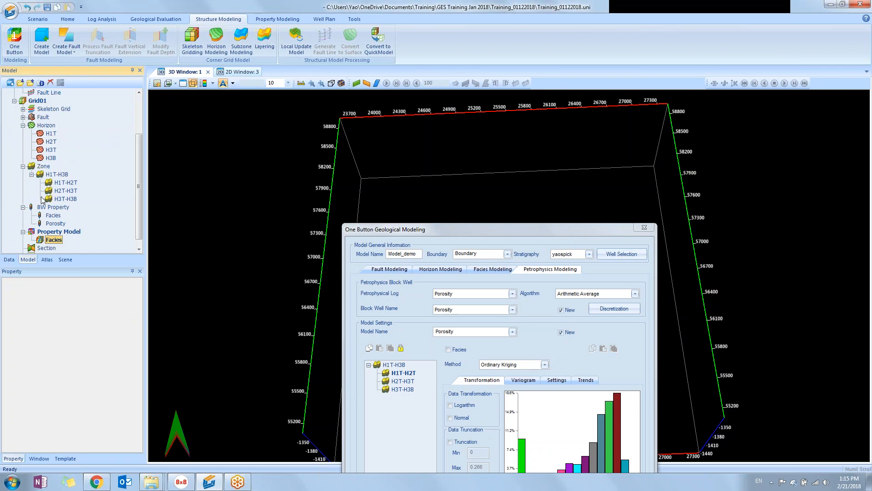
{"action": "scroll", "coordinate": [48, 203], "scroll_direction": "down", "scroll_amount": 1}
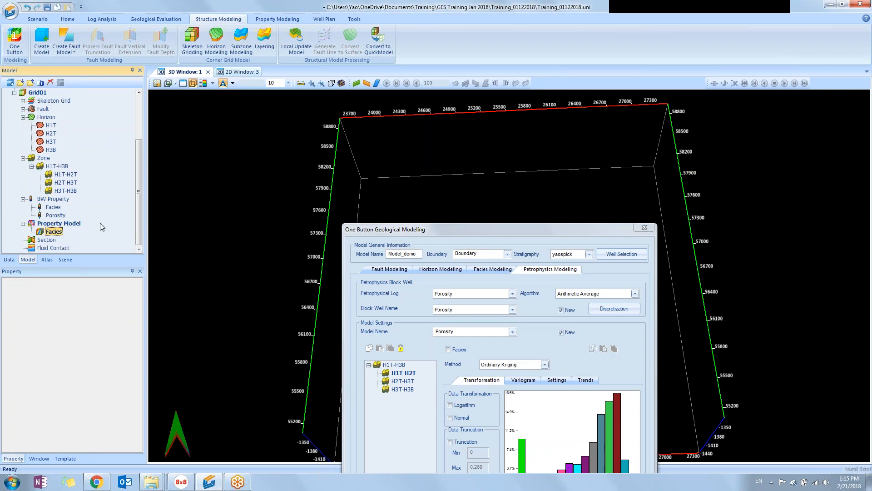
{"action": "left_click_drag", "start_coordinate": [402, 230], "coordinate": [623, 309]}
{"action": "left_click", "coordinate": [63, 216]}
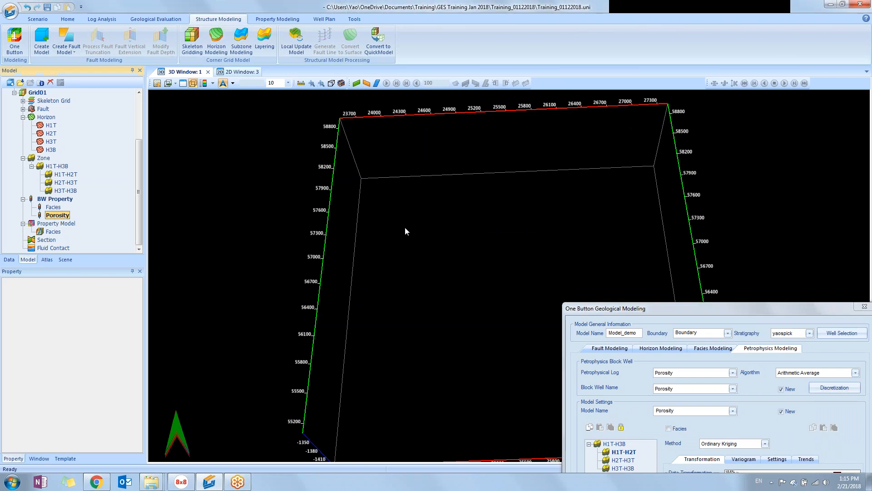
{"action": "left_click_drag", "start_coordinate": [402, 244], "coordinate": [467, 326]}
{"action": "left_click_drag", "start_coordinate": [314, 291], "coordinate": [315, 279]}
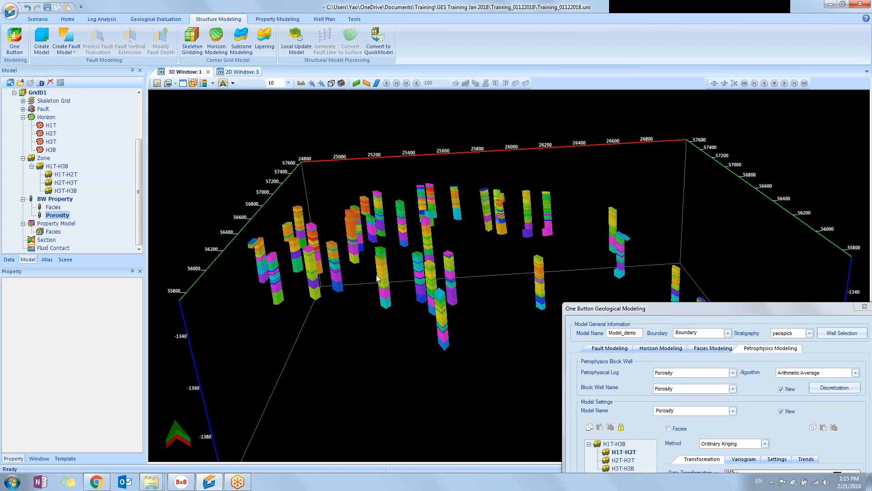
{"action": "left_click_drag", "start_coordinate": [682, 311], "coordinate": [741, 278]}
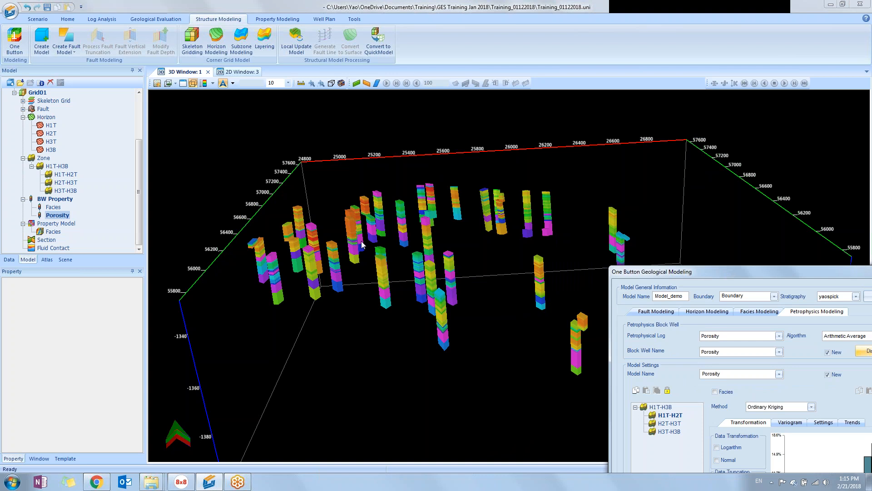
Step: Lock the H2T-H3T and H3T-H3B zones in the porosity model settings and select zone H1T-H2T
{"action": "left_click_drag", "start_coordinate": [677, 268], "coordinate": [457, 92]}
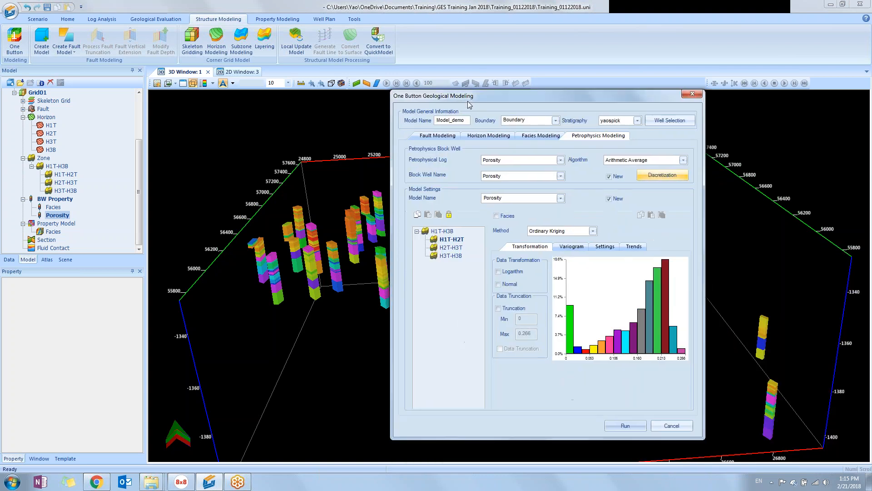
{"action": "left_click", "coordinate": [460, 248]}
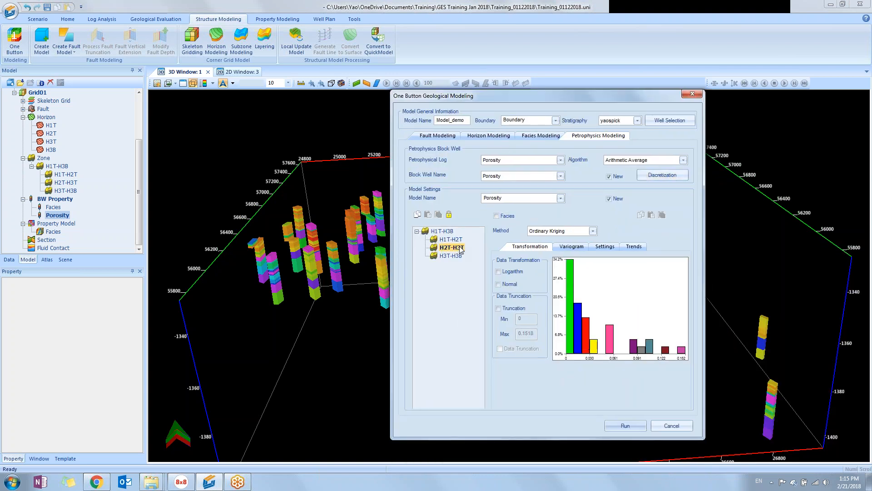
{"action": "left_click", "coordinate": [451, 256]}
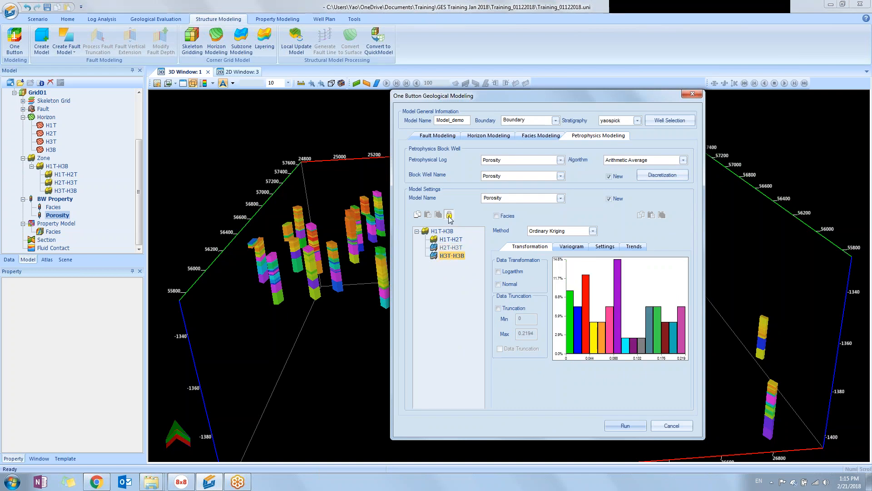
{"action": "left_click", "coordinate": [452, 240]}
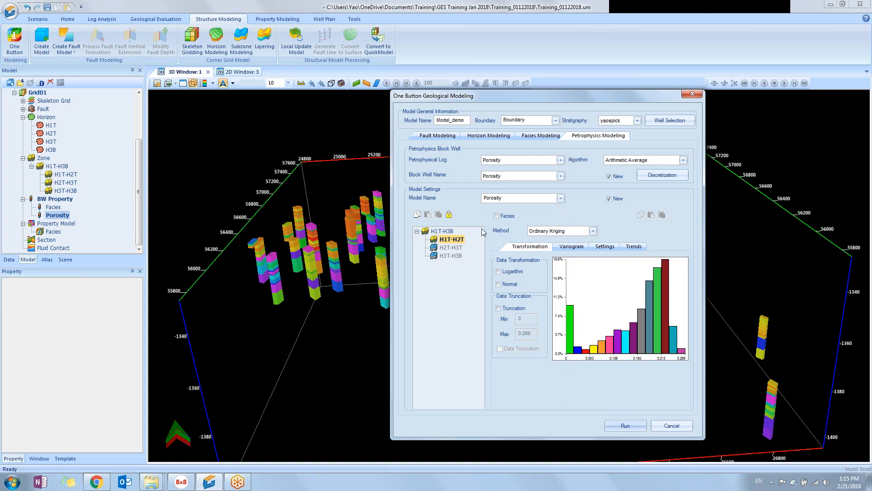
Step: Constrain the H1T-H2T porosity model by Facies and use Sequential Gaussian Simulation for the Clay facies
{"action": "left_click", "coordinate": [497, 216]}
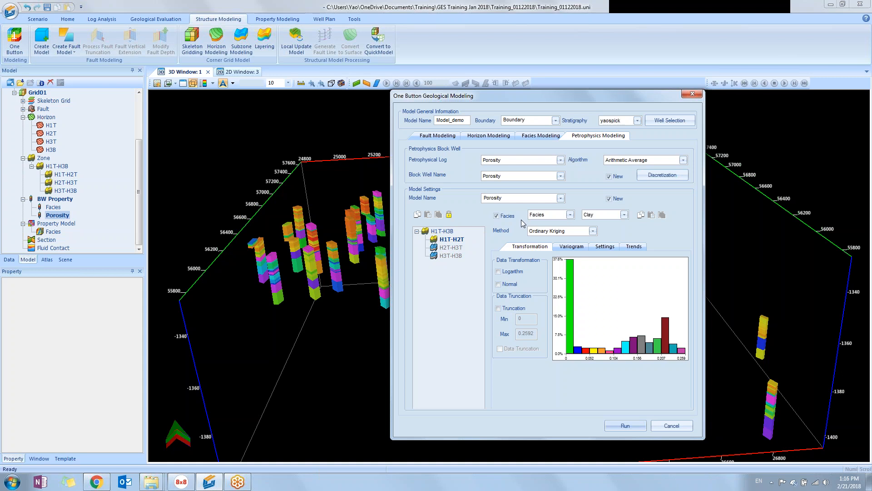
{"action": "left_click", "coordinate": [593, 231]}
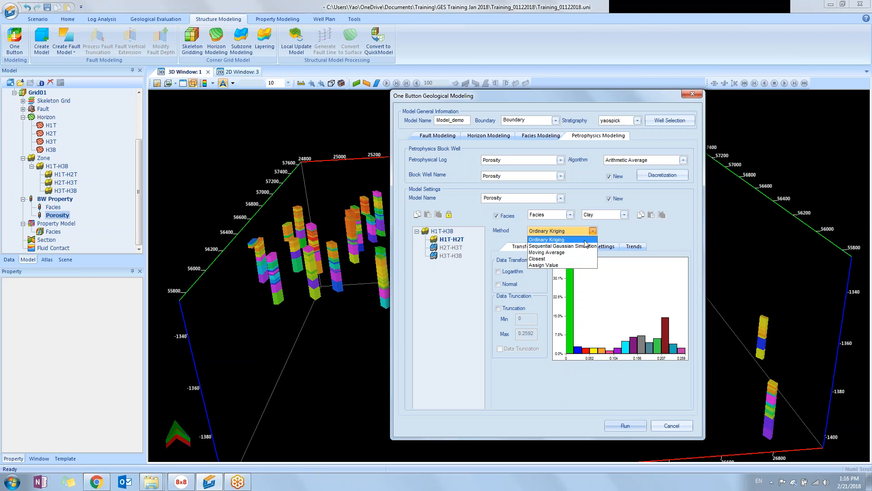
{"action": "left_click", "coordinate": [586, 246]}
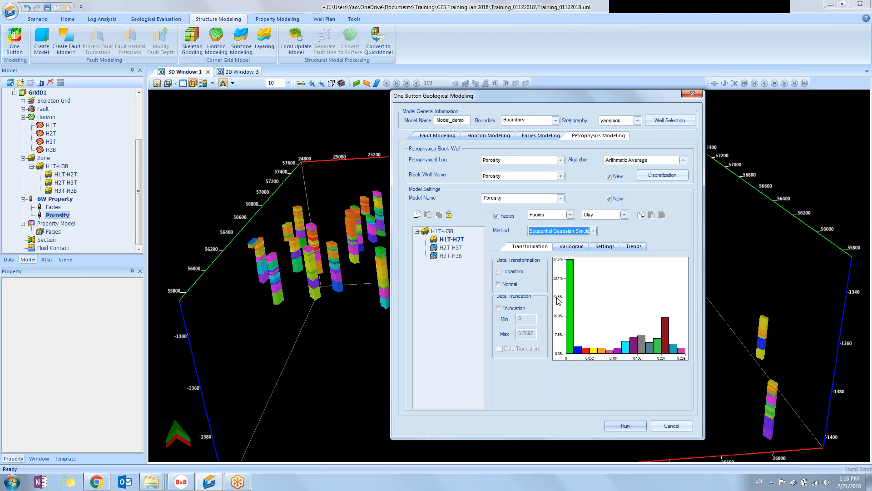
{"action": "left_click", "coordinate": [624, 214]}
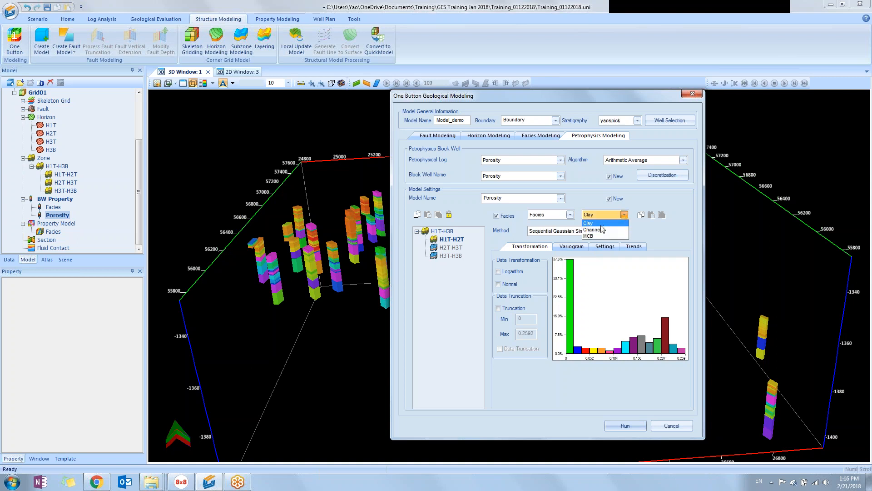
{"action": "left_click", "coordinate": [602, 224]}
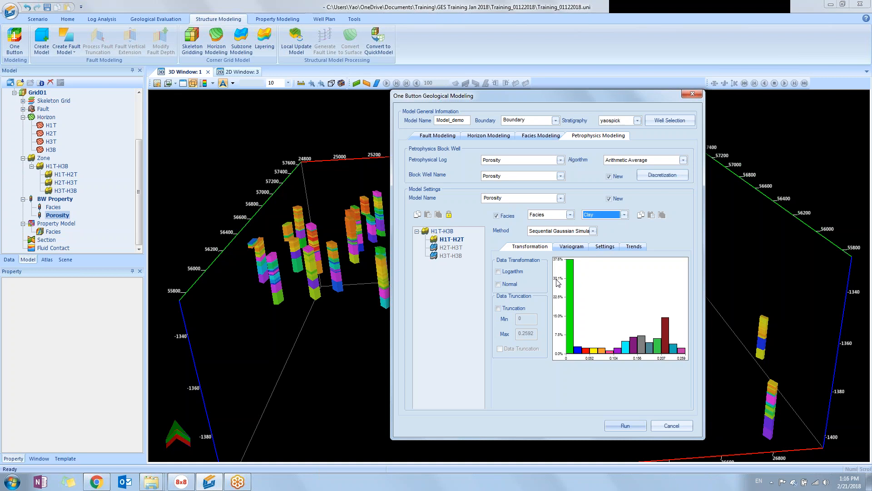
Step: Apply the normal transformation to Clay porosity and truncate its data with a maximum of 0.05
{"action": "left_click", "coordinate": [498, 284]}
{"action": "left_click", "coordinate": [498, 308]}
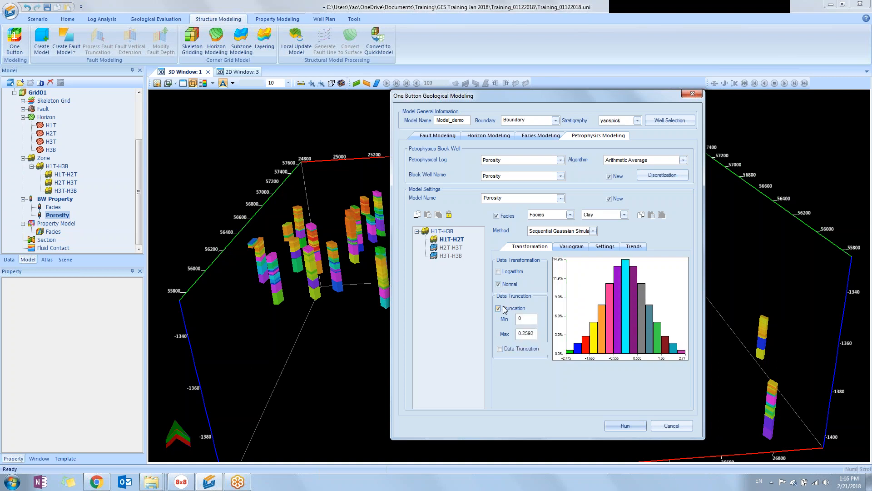
{"action": "left_click_drag", "start_coordinate": [536, 334], "coordinate": [509, 334]}
{"action": "type", "text": "0.05"}
{"action": "left_click", "coordinate": [567, 247]}
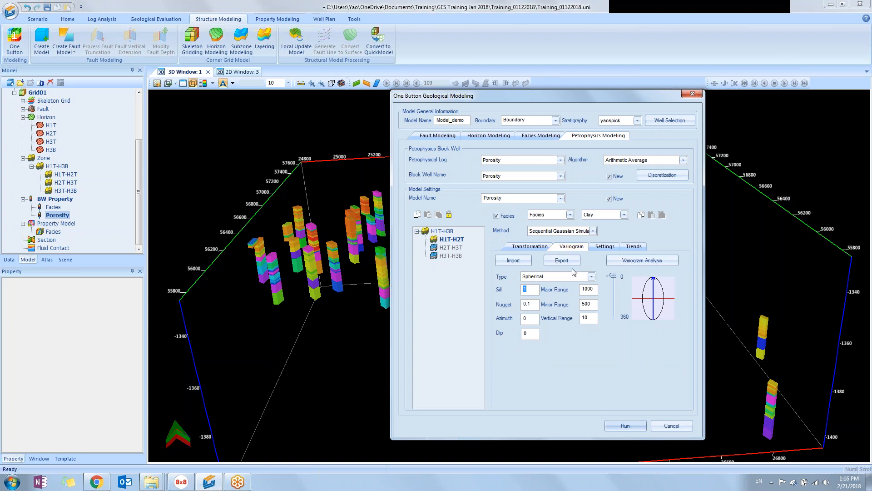
{"action": "left_click", "coordinate": [536, 249]}
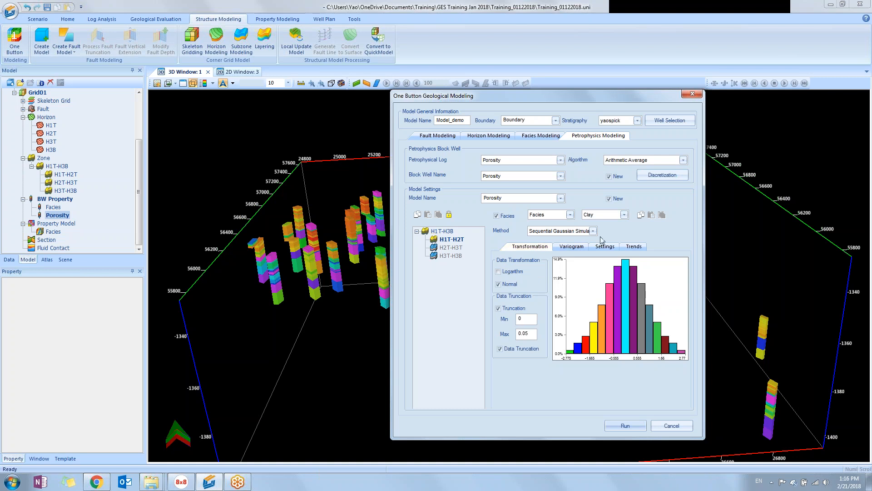
Step: Switch to the Channel facies and set its porosity method to Sequential Gaussian Simulation
{"action": "left_click", "coordinate": [625, 214]}
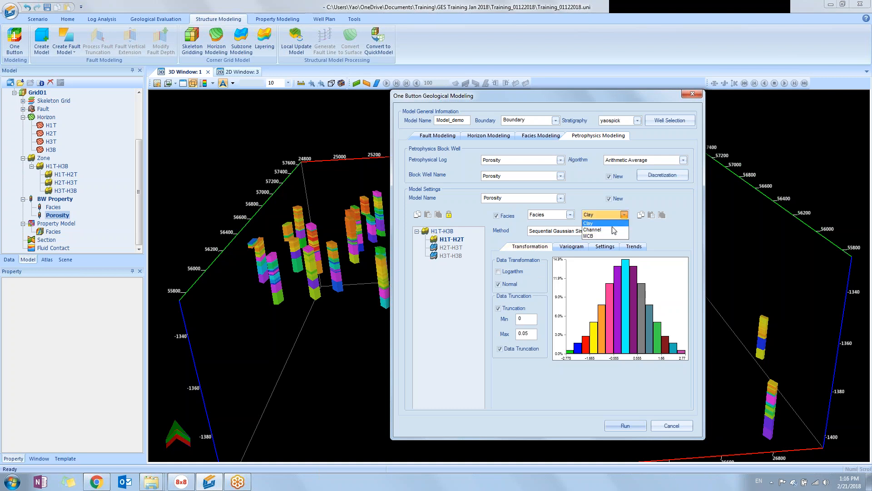
{"action": "left_click", "coordinate": [592, 230]}
{"action": "left_click", "coordinate": [593, 231]}
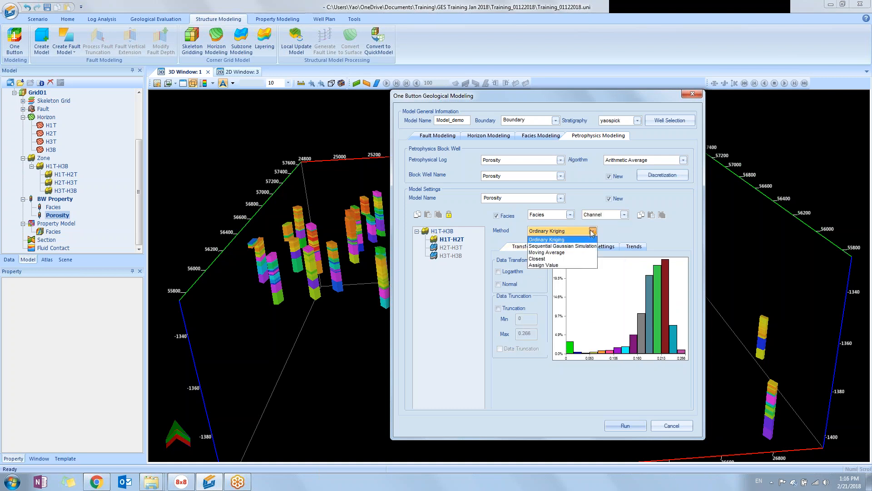
{"action": "left_click", "coordinate": [583, 246]}
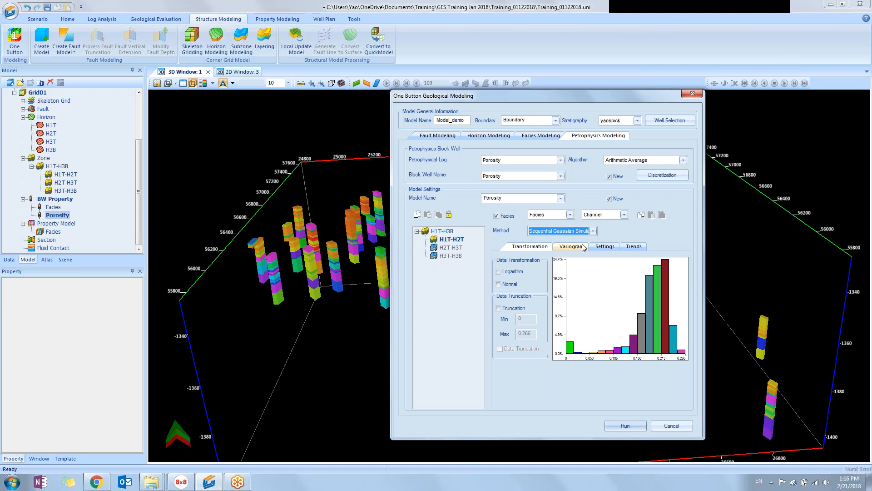
Step: Apply the normal transformation to Channel porosity and enable truncation with a new minimum and a maximum of 0.25
{"action": "left_click", "coordinate": [499, 284]}
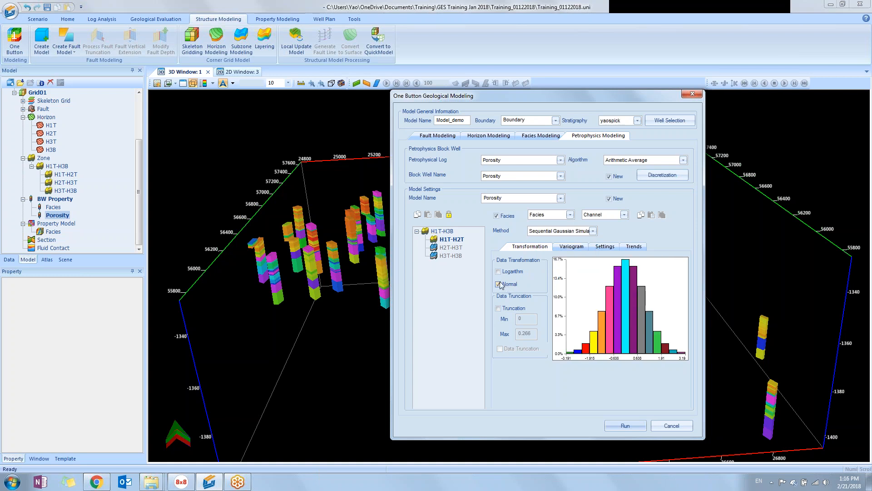
{"action": "left_click", "coordinate": [498, 309]}
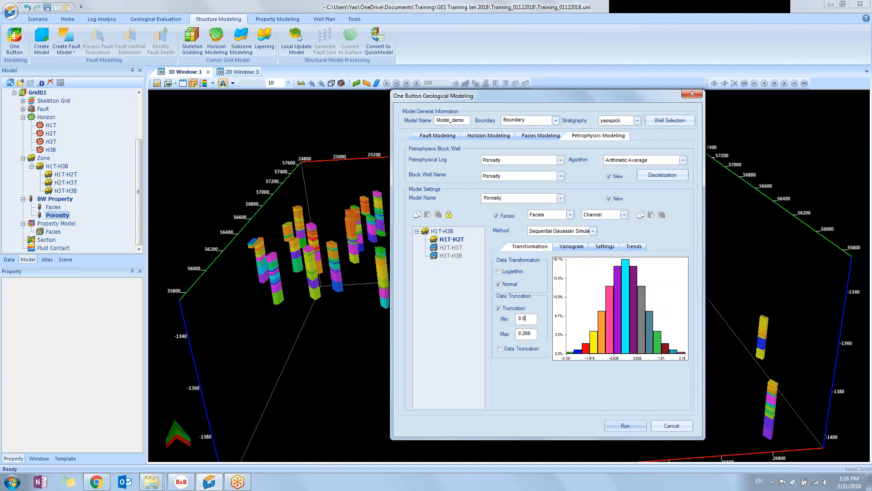
{"action": "left_click", "coordinate": [533, 335]}
{"action": "key", "text": "BackSpace"}
{"action": "key", "text": "BackSpace"}
{"action": "type", "text": "5"}
Step: Set the Channel variogram to major range 530, minor range 430, vertical range 6 and azimuth 175
{"action": "left_click", "coordinate": [571, 247]}
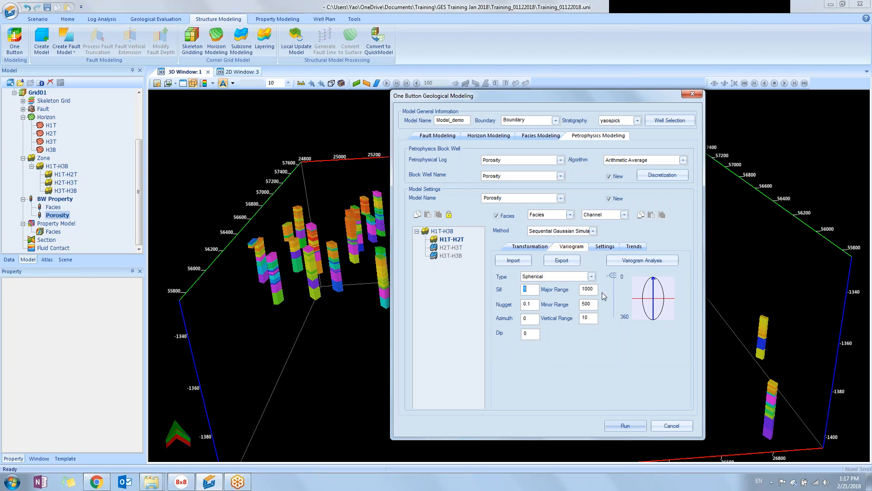
{"action": "double_click", "coordinate": [589, 289]}
{"action": "type", "text": "530"}
{"action": "left_click", "coordinate": [593, 302]}
{"action": "double_click", "coordinate": [593, 303]}
{"action": "type", "text": "430"}
{"action": "double_click", "coordinate": [586, 317]}
{"action": "type", "text": "6"}
{"action": "left_click_drag", "start_coordinate": [510, 307], "coordinate": [492, 316]}
{"action": "type", "text": "0"}
{"action": "type", "text": "175"}
Step: Switch to the MCB facies and set its porosity method to Sequential Gaussian Simulation
{"action": "left_click", "coordinate": [540, 246]}
{"action": "left_click", "coordinate": [624, 216]}
{"action": "left_click", "coordinate": [599, 236]}
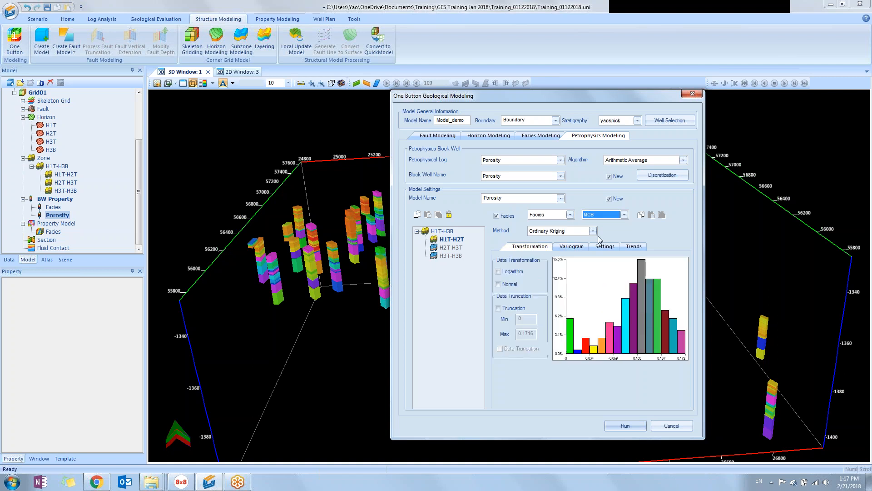
{"action": "left_click", "coordinate": [593, 231]}
{"action": "left_click", "coordinate": [553, 257]}
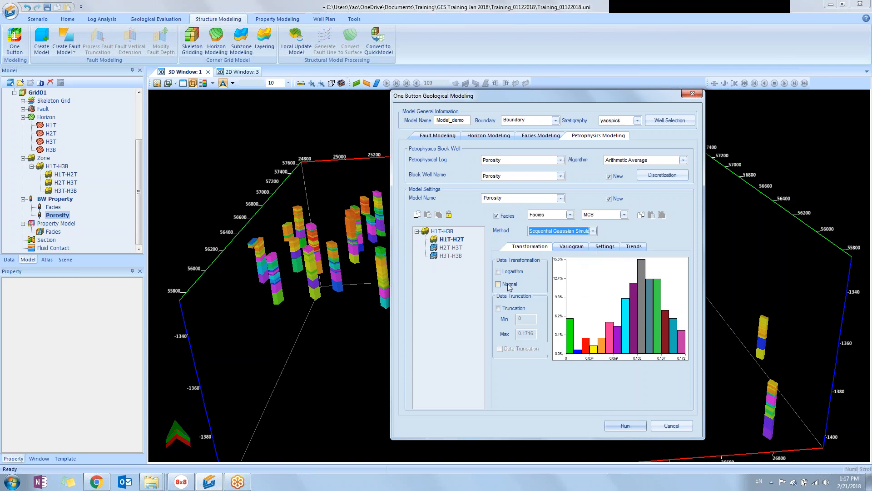
Step: Apply the normal transformation to MCB porosity and truncate it between 0.05 and 0.17
{"action": "left_click", "coordinate": [509, 310]}
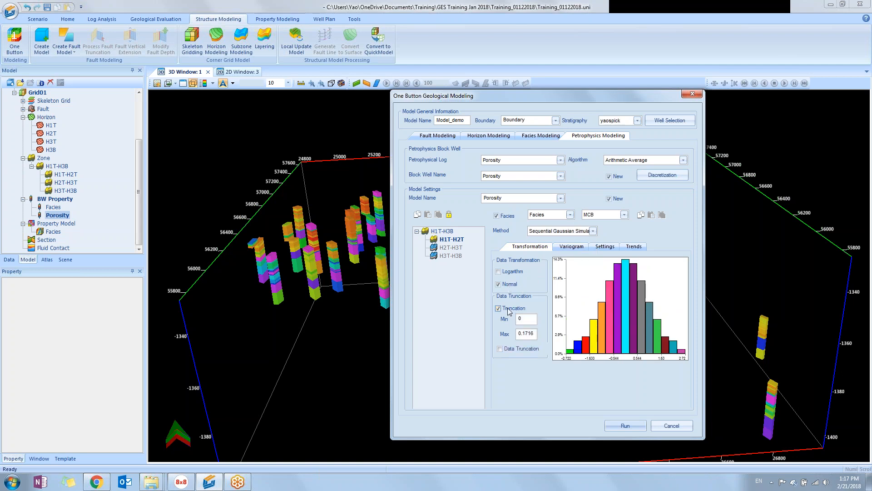
{"action": "key", "text": "Tab"}
{"action": "left_click", "coordinate": [534, 334]}
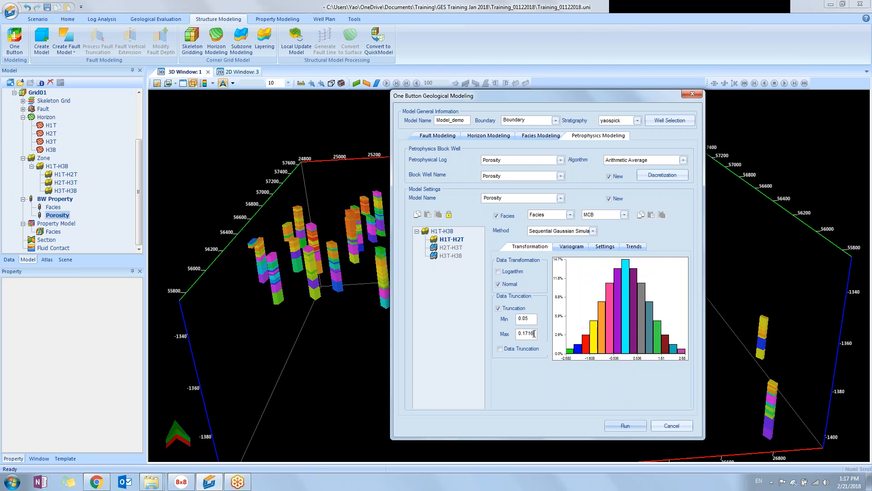
{"action": "key", "text": "BackSpace"}
{"action": "key", "text": "BackSpace"}
Step: Set the MCB porosity variogram to major range 480, minor range 420 and vertical range 4
{"action": "left_click", "coordinate": [579, 248]}
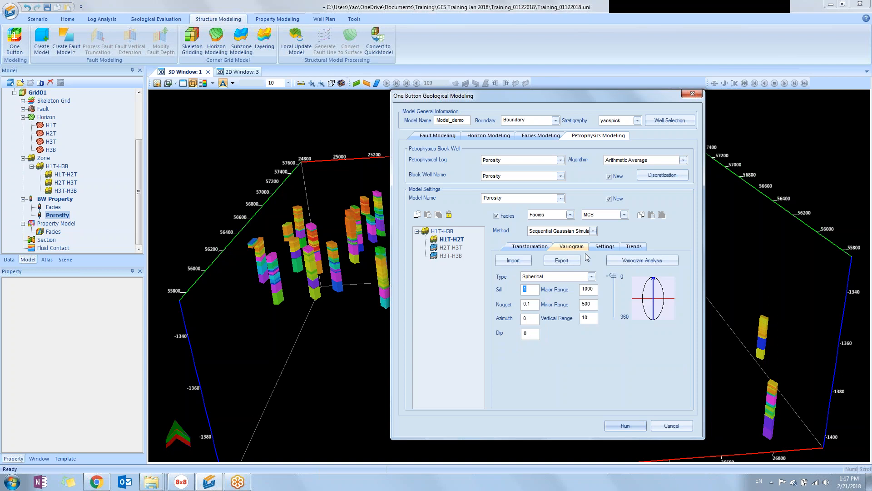
{"action": "left_click_drag", "start_coordinate": [595, 289], "coordinate": [564, 290]}
{"action": "type", "text": "480"}
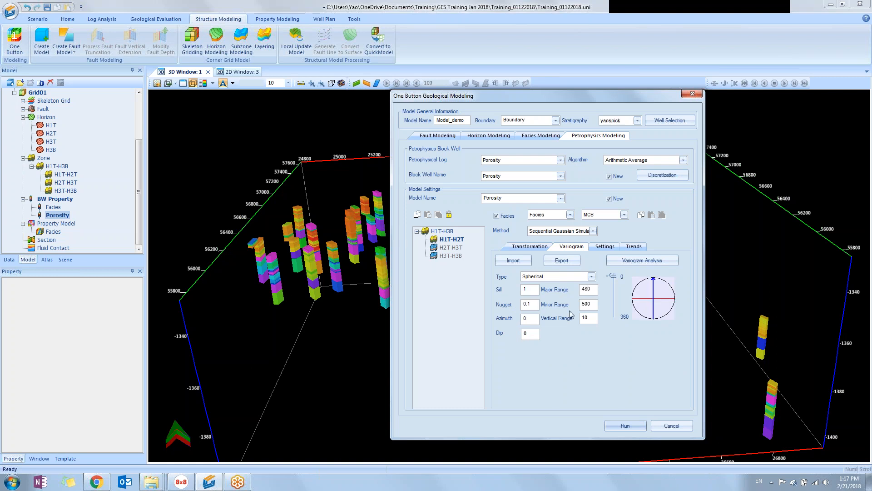
{"action": "left_click_drag", "start_coordinate": [591, 305], "coordinate": [571, 304]}
{"action": "type", "text": "420"}
{"action": "key", "text": "Tab"}
{"action": "type", "text": "4"}
Step: Set the MCB variogram's nugget to 0 and its azimuth to 175
{"action": "double_click", "coordinate": [527, 304]}
{"action": "type", "text": "0"}
{"action": "key", "text": "Tab"}
{"action": "type", "text": "175"}
Step: Review the MCB simulation and trend settings, then run the porosity modeling and close the modeling dialog
{"action": "left_click", "coordinate": [606, 248]}
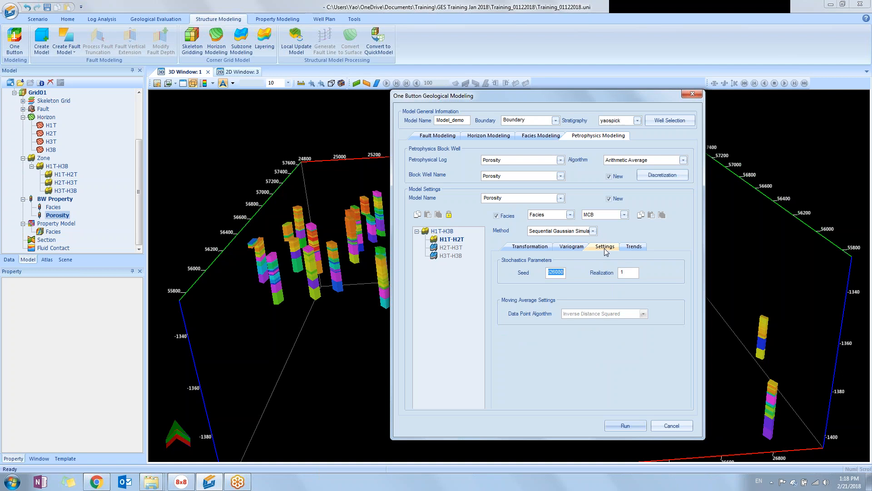
{"action": "left_click", "coordinate": [627, 249]}
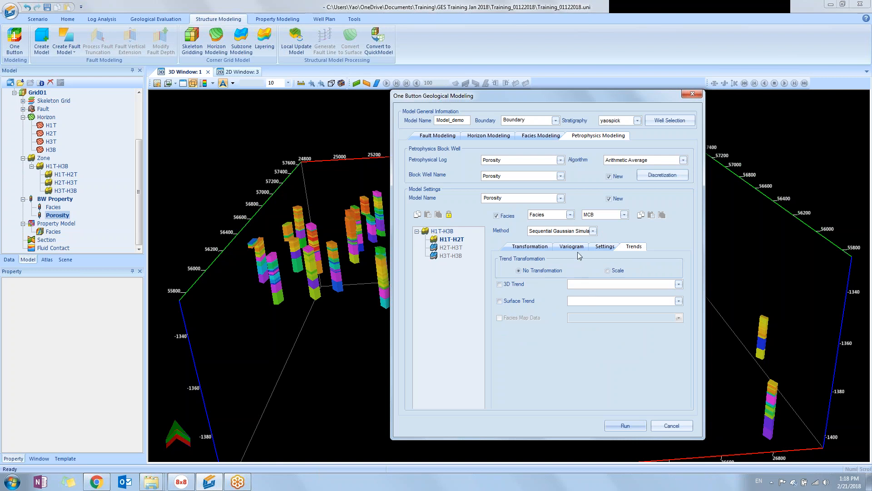
{"action": "left_click", "coordinate": [537, 251]}
{"action": "left_click", "coordinate": [626, 425]}
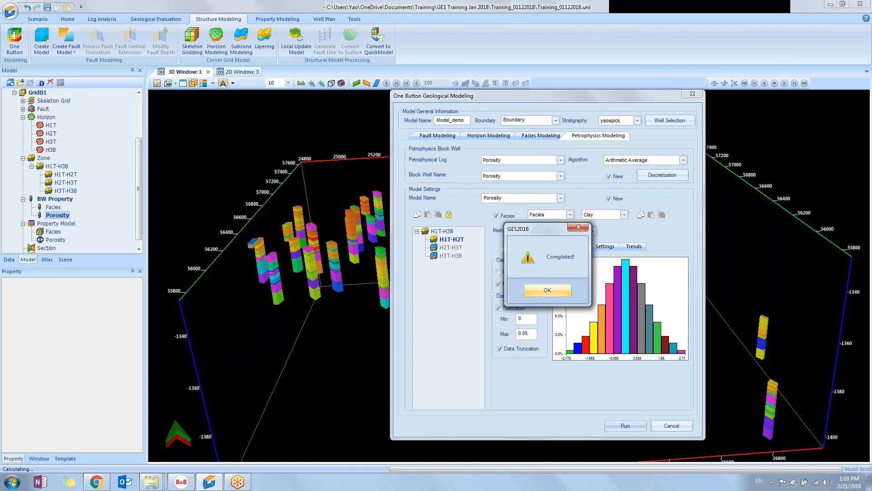
{"action": "left_click", "coordinate": [548, 290]}
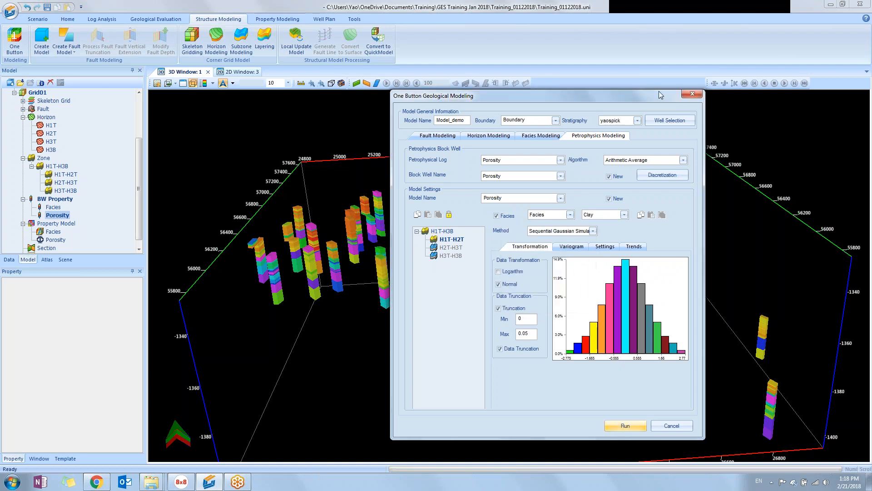
{"action": "left_click", "coordinate": [692, 93]}
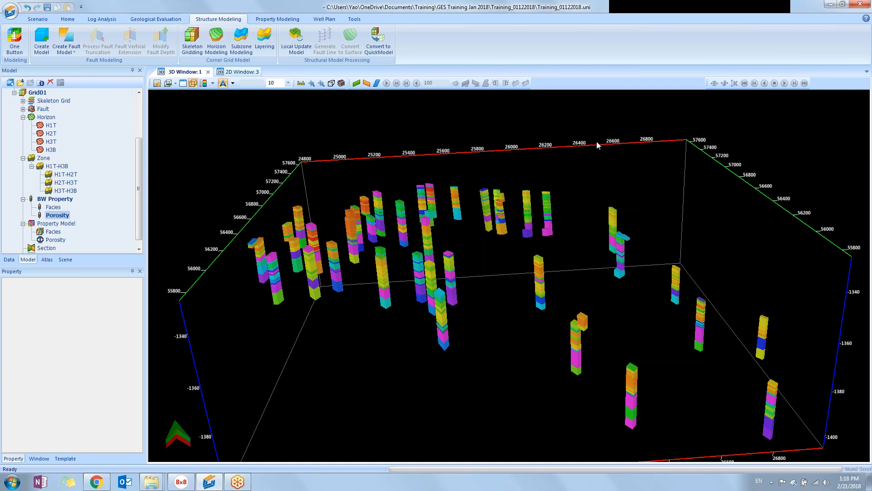
Step: Clear the block wells from the 3D window and display the Porosity property model in it
{"action": "left_click", "coordinate": [184, 89]}
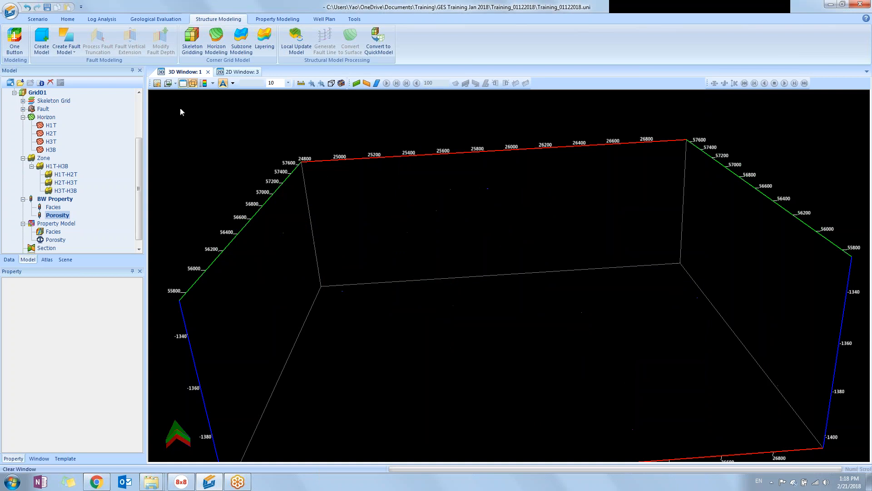
{"action": "scroll", "coordinate": [73, 233], "scroll_direction": "down", "scroll_amount": 1}
{"action": "left_click_drag", "start_coordinate": [73, 233], "coordinate": [339, 251]}
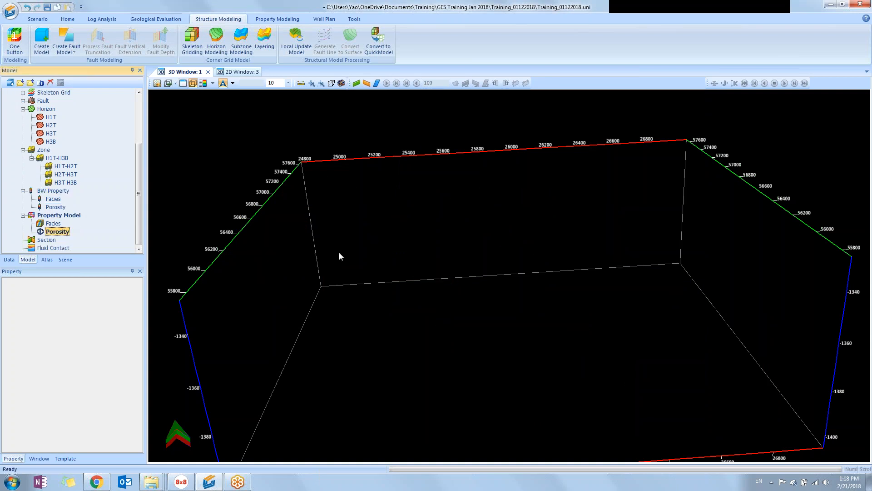
{"action": "left_click_drag", "start_coordinate": [501, 350], "coordinate": [468, 306]}
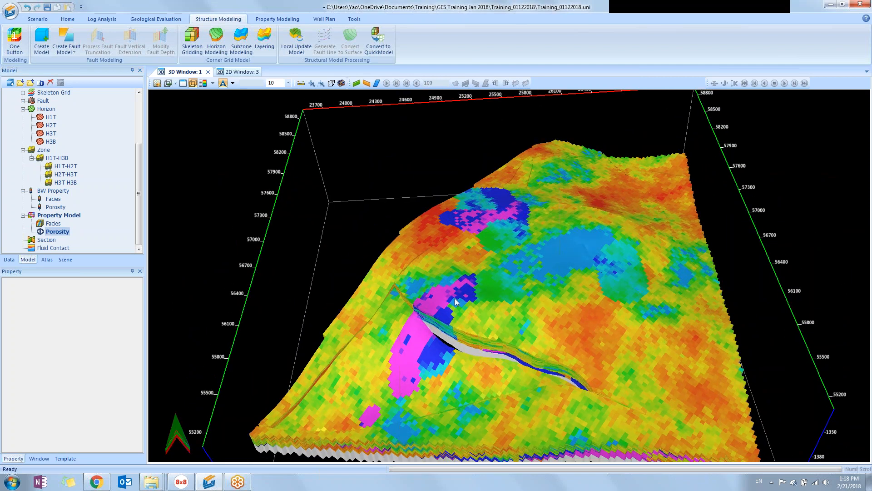
{"action": "left_click_drag", "start_coordinate": [392, 229], "coordinate": [358, 181]}
Step: Close the 2D window and display the Facies property model in a new 3D window
{"action": "left_click", "coordinate": [255, 73]}
{"action": "left_click", "coordinate": [257, 72]}
{"action": "left_click", "coordinate": [67, 19]}
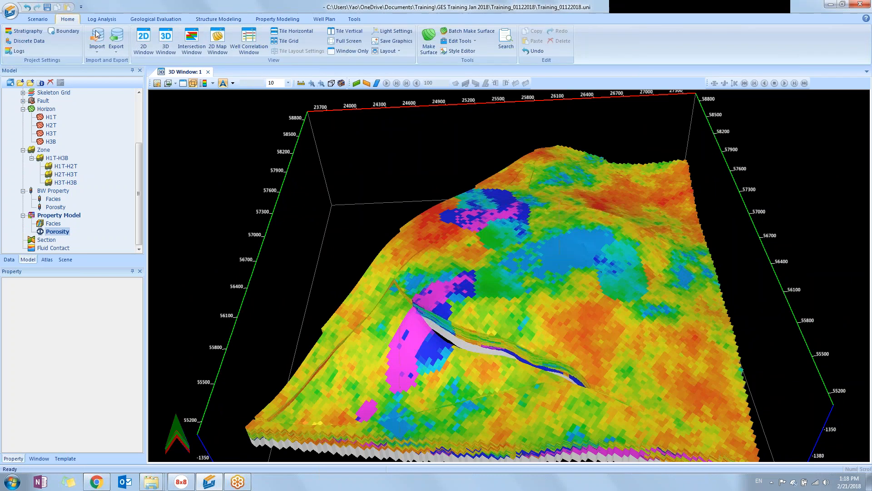
{"action": "left_click", "coordinate": [165, 49]}
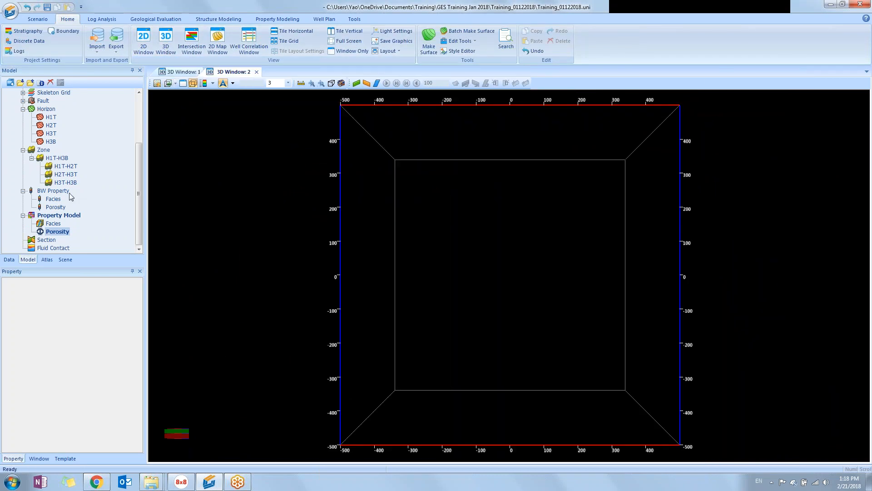
{"action": "left_click_drag", "start_coordinate": [59, 224], "coordinate": [369, 233]}
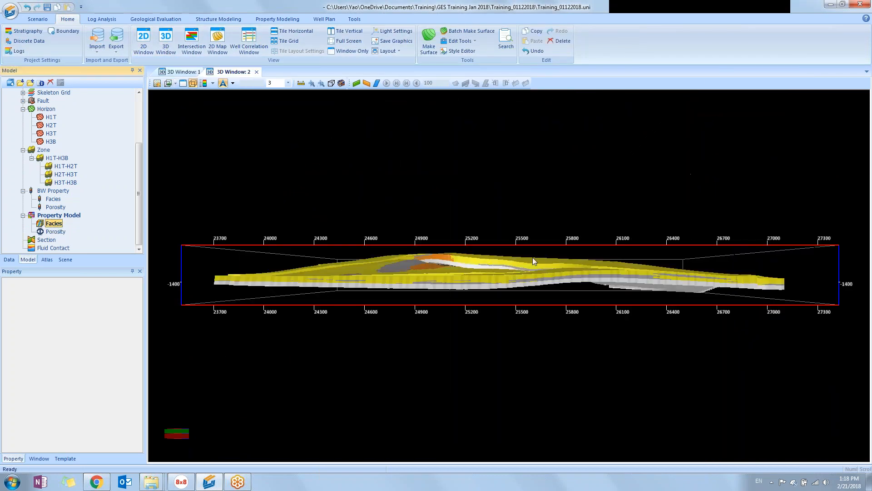
{"action": "left_click_drag", "start_coordinate": [440, 304], "coordinate": [452, 336]}
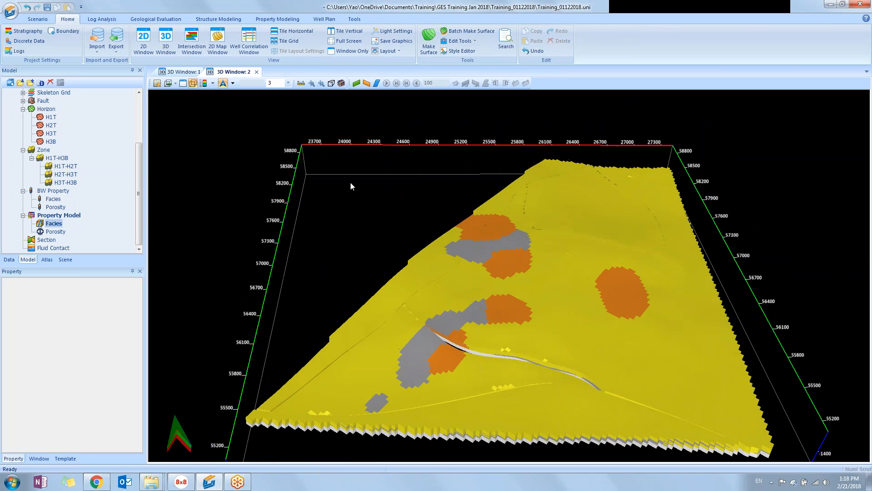
Step: Tile the two 3D windows vertically and show their color legends to compare the porosity model with the facies model
{"action": "left_click", "coordinate": [348, 31]}
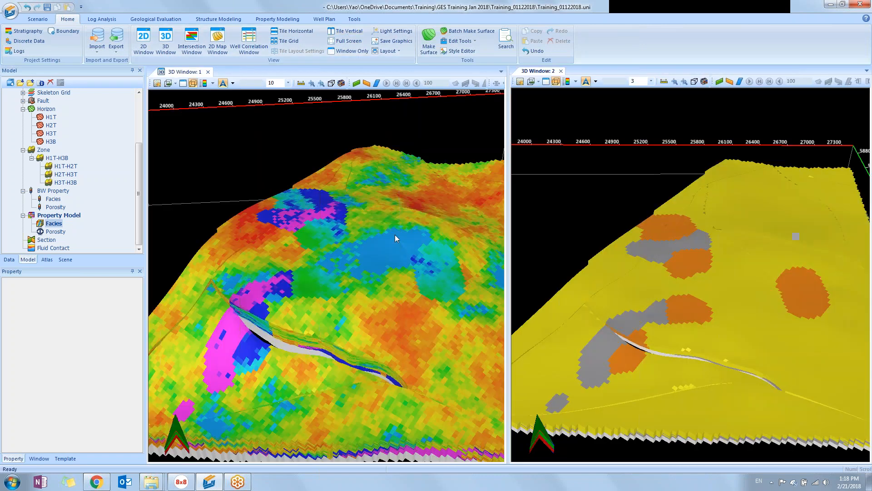
{"action": "left_click", "coordinate": [203, 82]}
{"action": "left_click", "coordinate": [566, 83]}
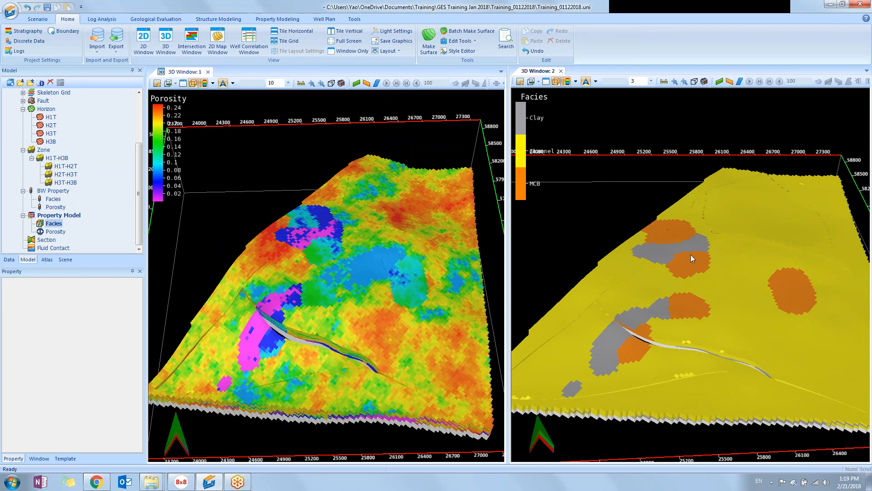
{"action": "left_click_drag", "start_coordinate": [694, 282], "coordinate": [694, 289]}
{"action": "left_click_drag", "start_coordinate": [349, 302], "coordinate": [350, 326]}
{"action": "left_click_drag", "start_coordinate": [680, 338], "coordinate": [680, 365]}
{"action": "left_click_drag", "start_coordinate": [261, 272], "coordinate": [261, 285]}
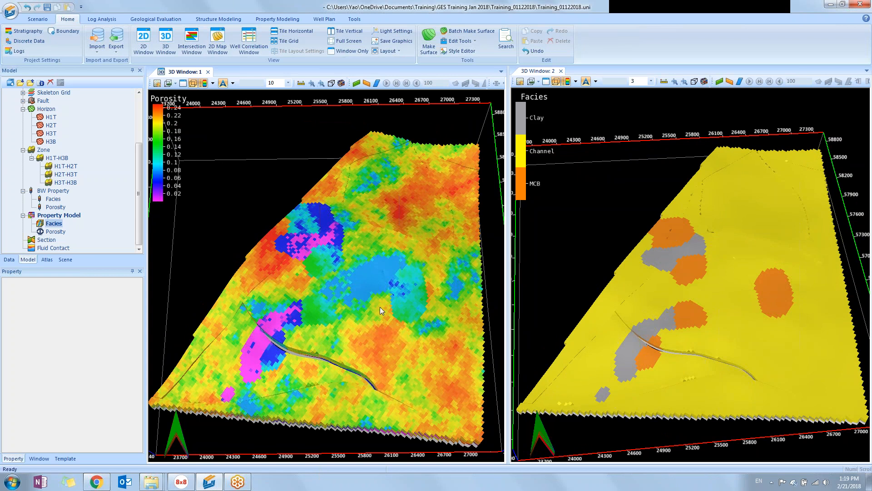
{"action": "left_click_drag", "start_coordinate": [391, 309], "coordinate": [371, 288]}
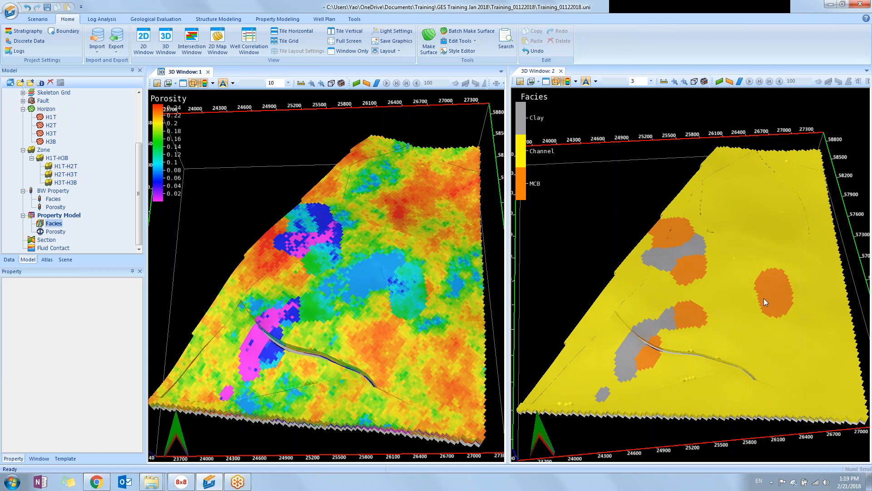
{"action": "left_click_drag", "start_coordinate": [422, 285], "coordinate": [329, 273]}
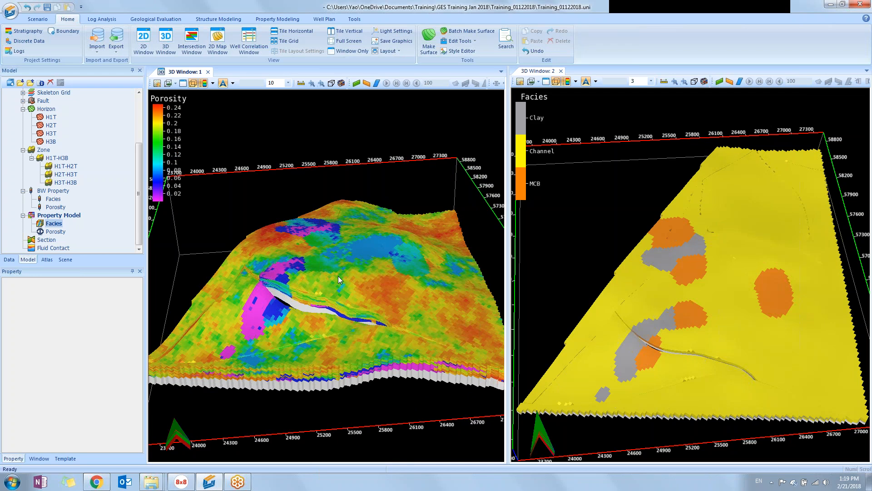
Step: Reopen the One Button geological modeling setup to review the Model_demo petrophysics settings
{"action": "left_click", "coordinate": [218, 19]}
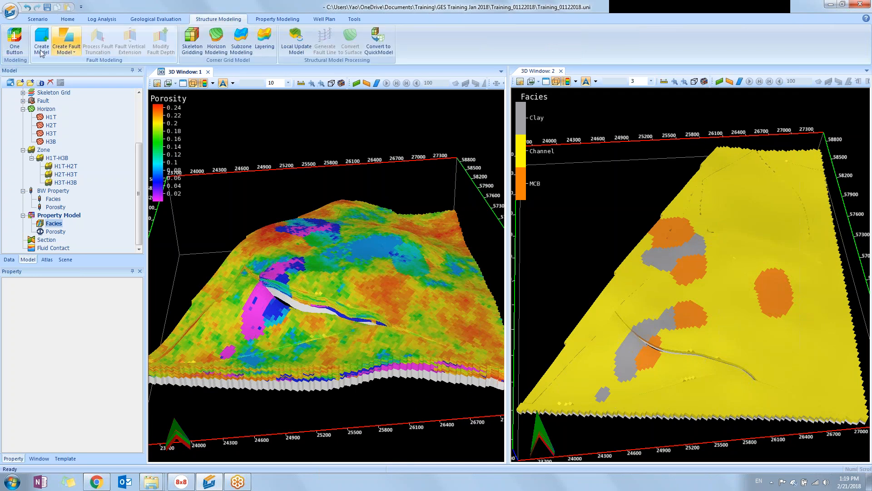
{"action": "left_click", "coordinate": [15, 40]}
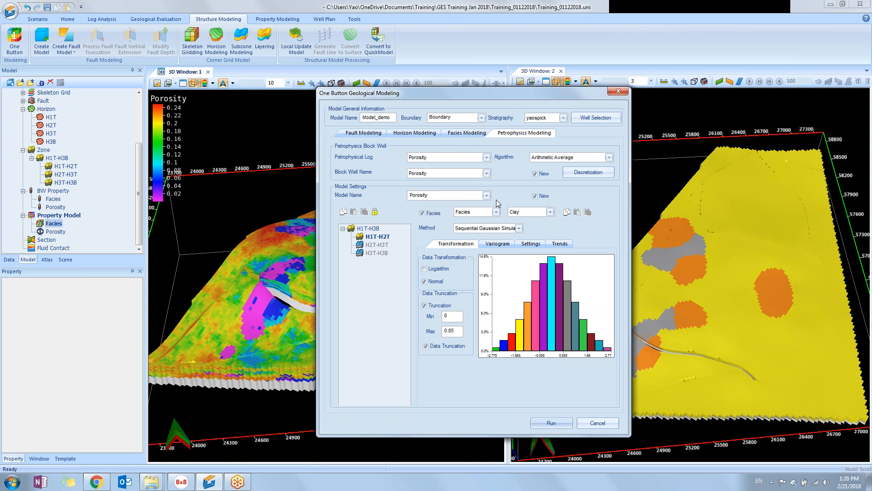
{"action": "left_click", "coordinate": [767, 15]}
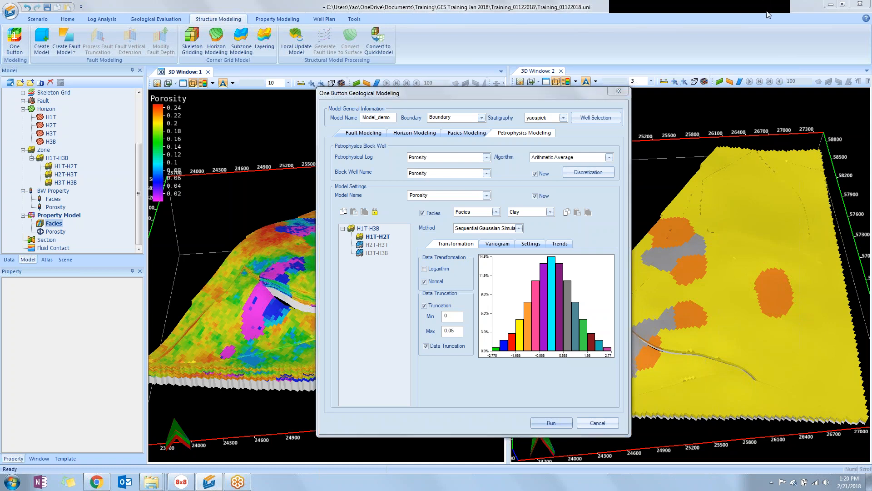